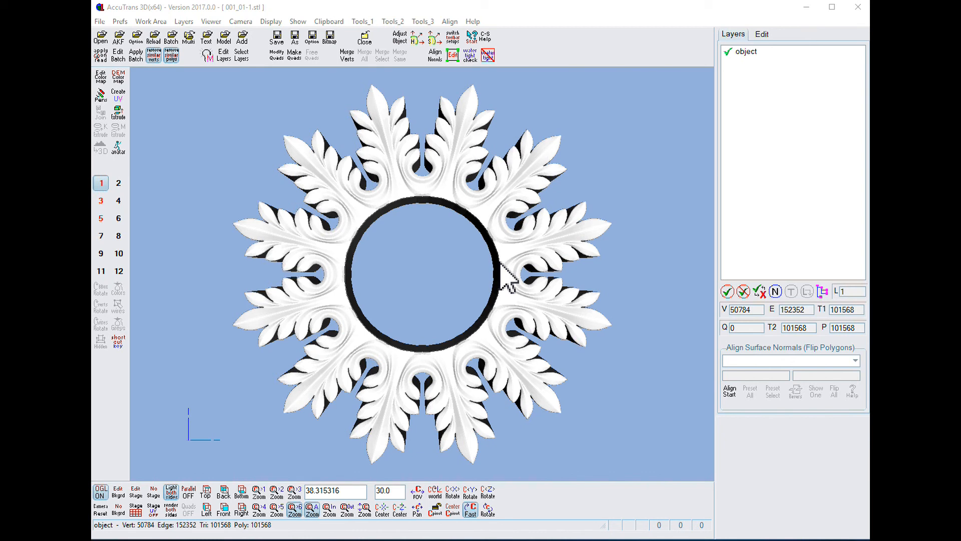
Start vertex editing on the ring-shaped leaf ornament.
{"action": "left_click_drag", "start_coordinate": [419, 322], "coordinate": [475, 274]}
{"action": "left_click_drag", "start_coordinate": [483, 193], "coordinate": [331, 322]}
{"action": "left_click_drag", "start_coordinate": [409, 361], "coordinate": [294, 360]}
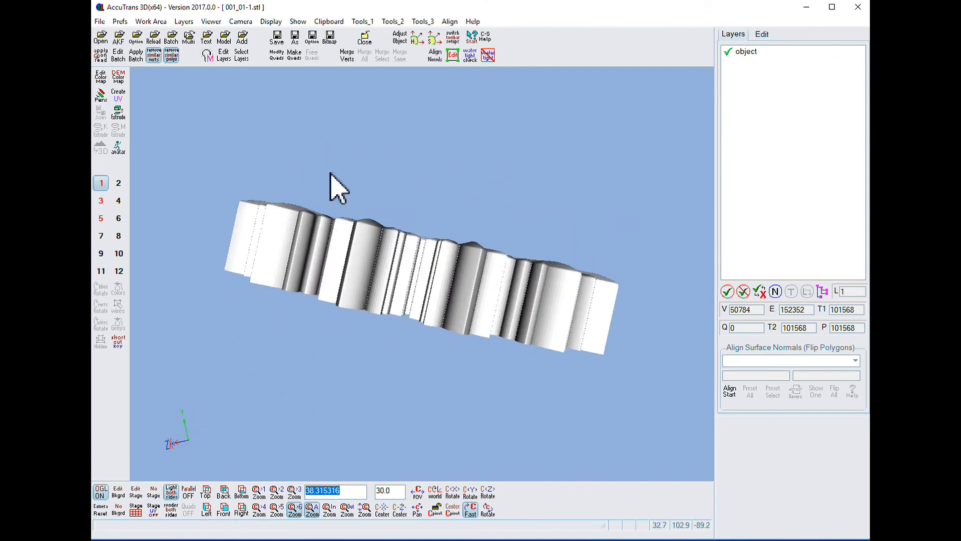
{"action": "left_click", "coordinate": [366, 23]}
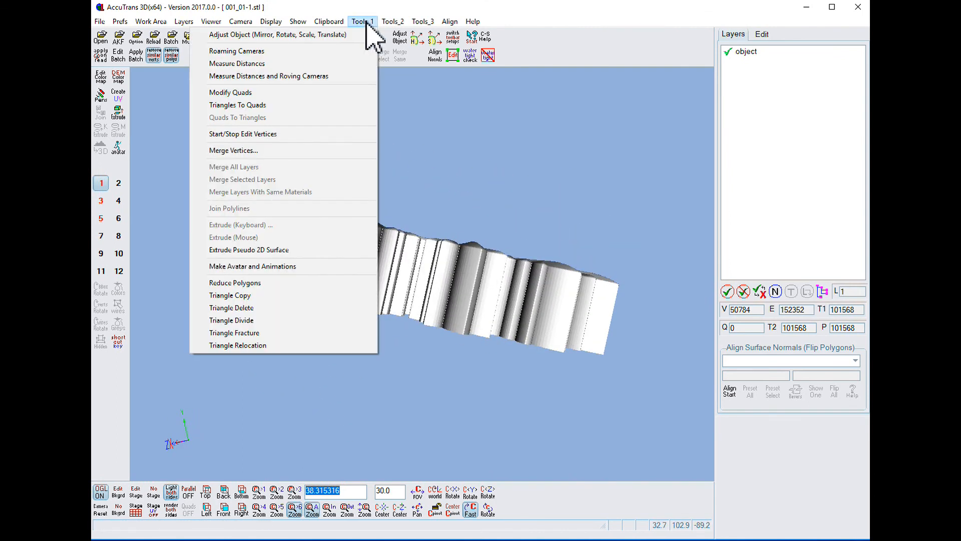
{"action": "left_click", "coordinate": [239, 136]}
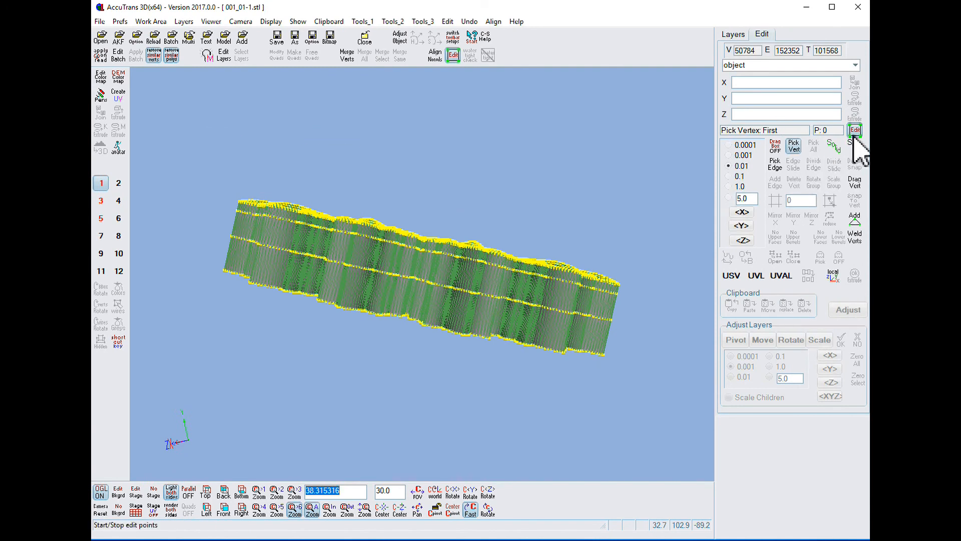
{"action": "left_click", "coordinate": [452, 55]}
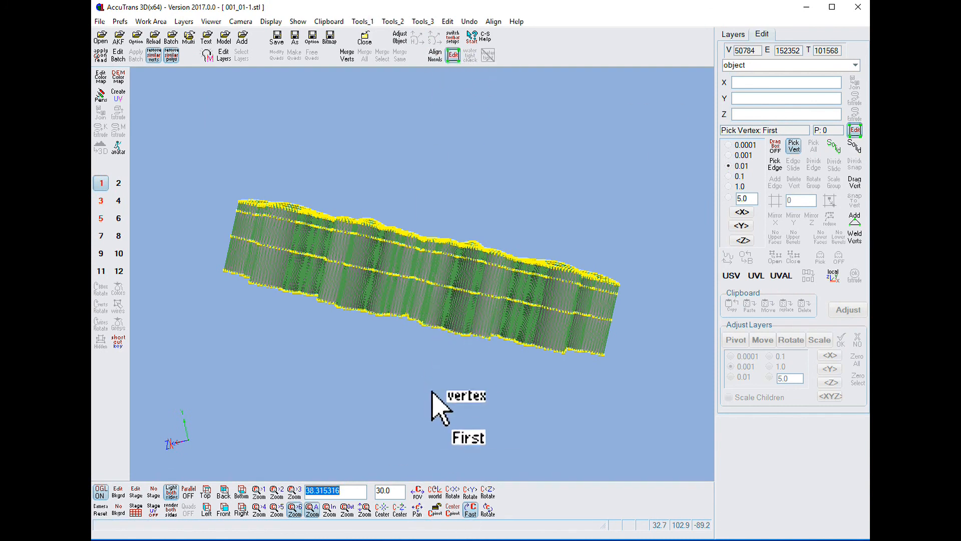
Examine the ornament's vertices and side walls from several angles, including the rows around the central hole.
{"action": "left_click", "coordinate": [488, 510]}
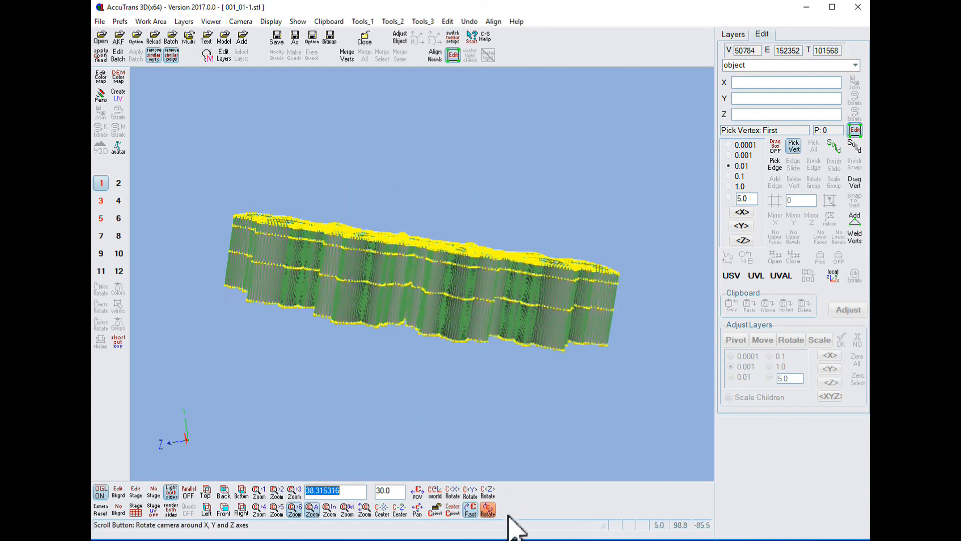
{"action": "left_click_drag", "start_coordinate": [494, 515], "coordinate": [486, 508]}
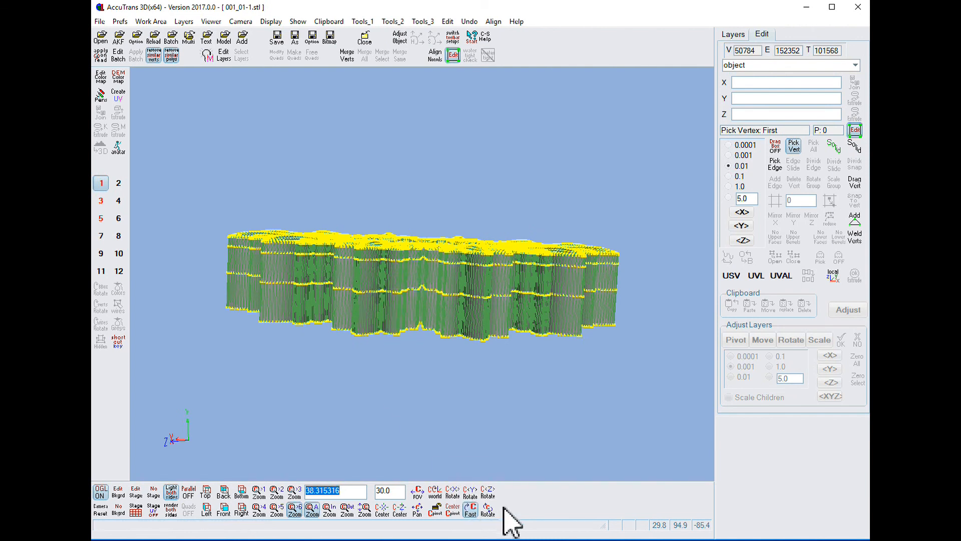
{"action": "left_click_drag", "start_coordinate": [492, 503], "coordinate": [487, 508]}
{"action": "scroll", "coordinate": [413, 353], "scroll_direction": "up", "scroll_amount": 4}
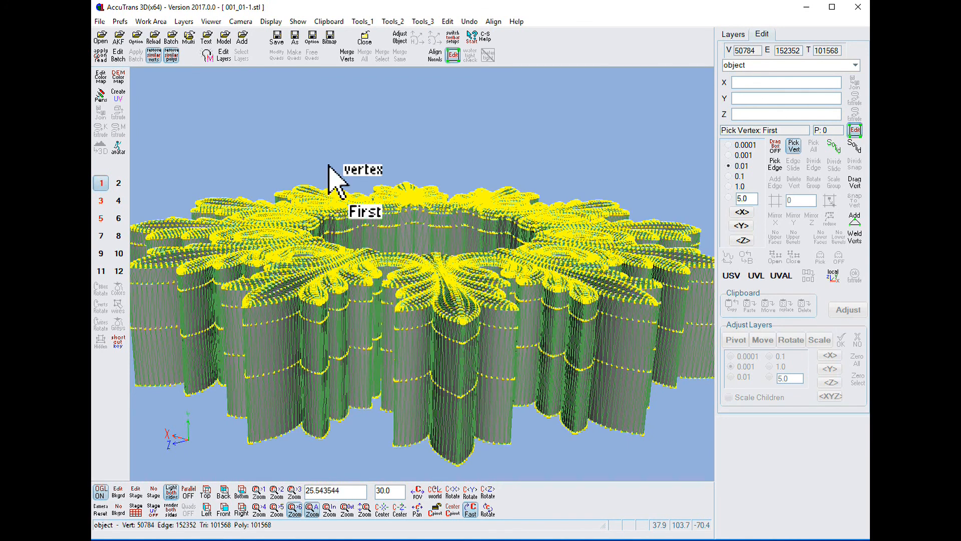
{"action": "left_click_drag", "start_coordinate": [489, 509], "coordinate": [491, 539]}
{"action": "scroll", "coordinate": [404, 191], "scroll_direction": "down", "scroll_amount": 1}
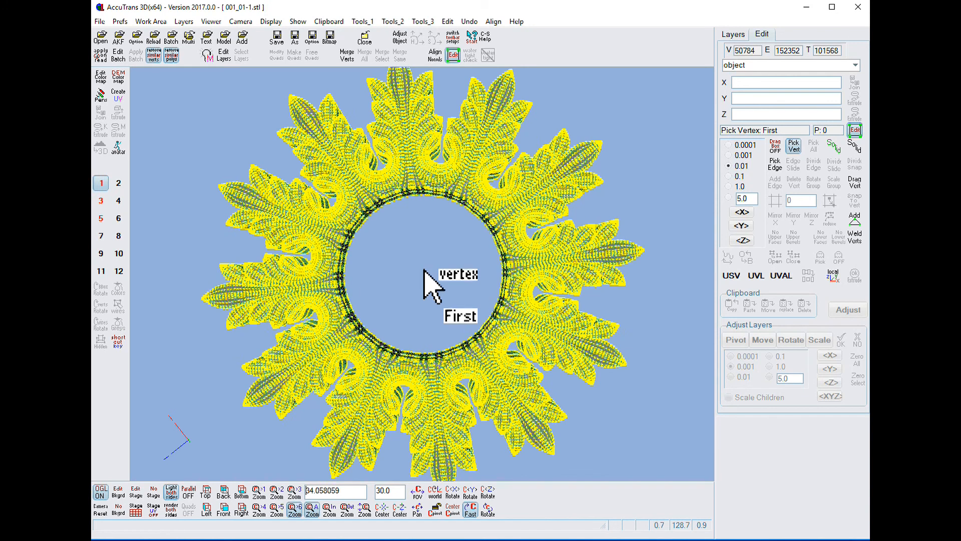
{"action": "left_click", "coordinate": [487, 516]}
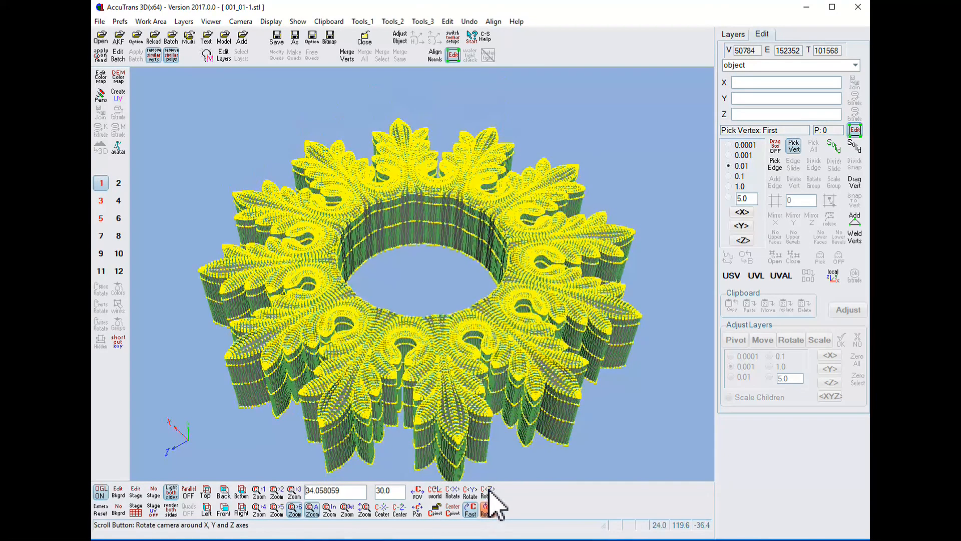
Start adding a triangle and pick its first two vertices on opposite sides of the central hole's far rim.
{"action": "left_click", "coordinate": [223, 509]}
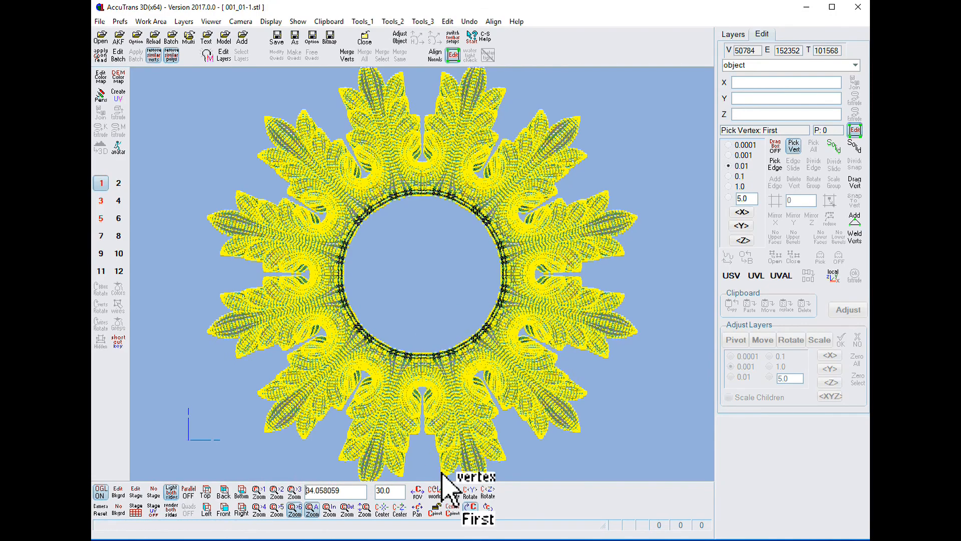
{"action": "scroll", "coordinate": [490, 511], "scroll_direction": "down", "scroll_amount": 2}
{"action": "scroll", "coordinate": [492, 512], "scroll_direction": "down", "scroll_amount": 8}
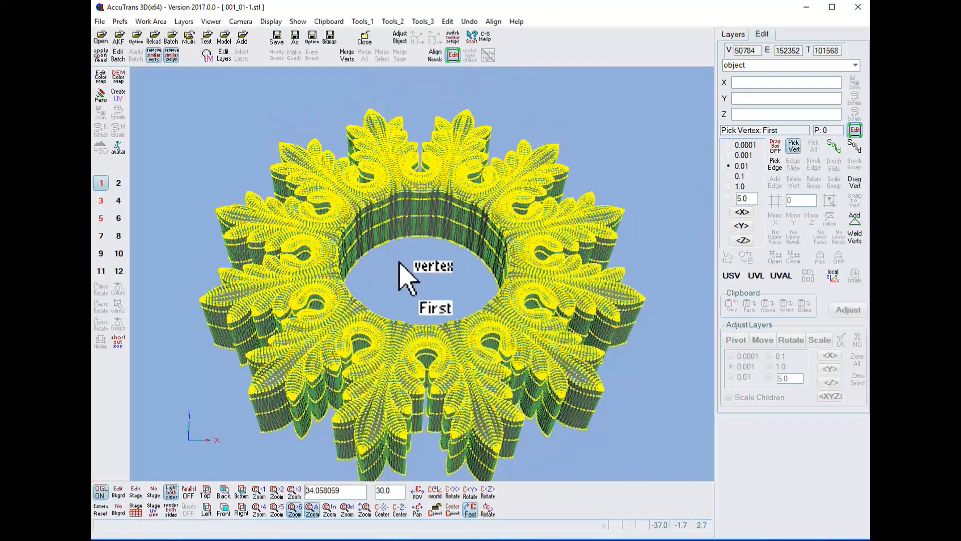
{"action": "scroll", "coordinate": [419, 254], "scroll_direction": "up", "scroll_amount": 4}
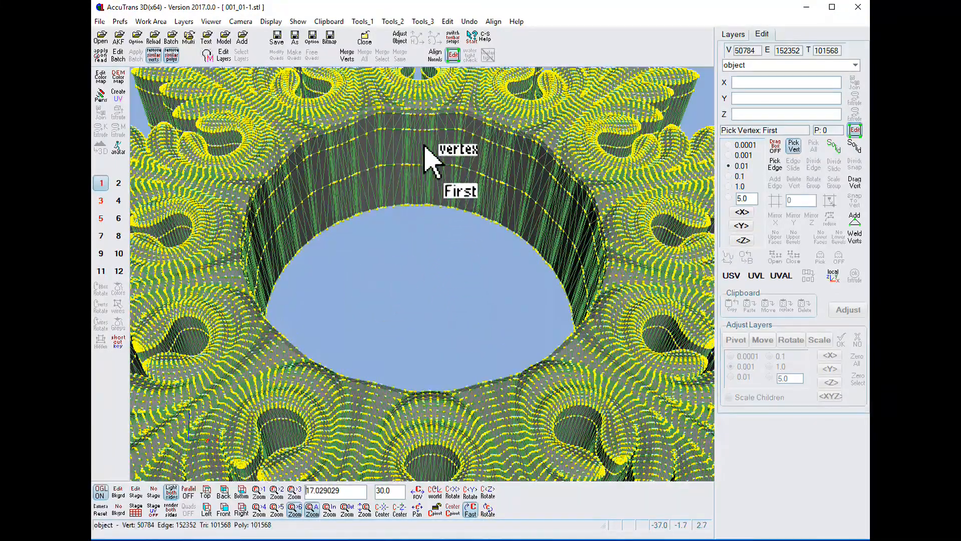
{"action": "left_click", "coordinate": [855, 218]}
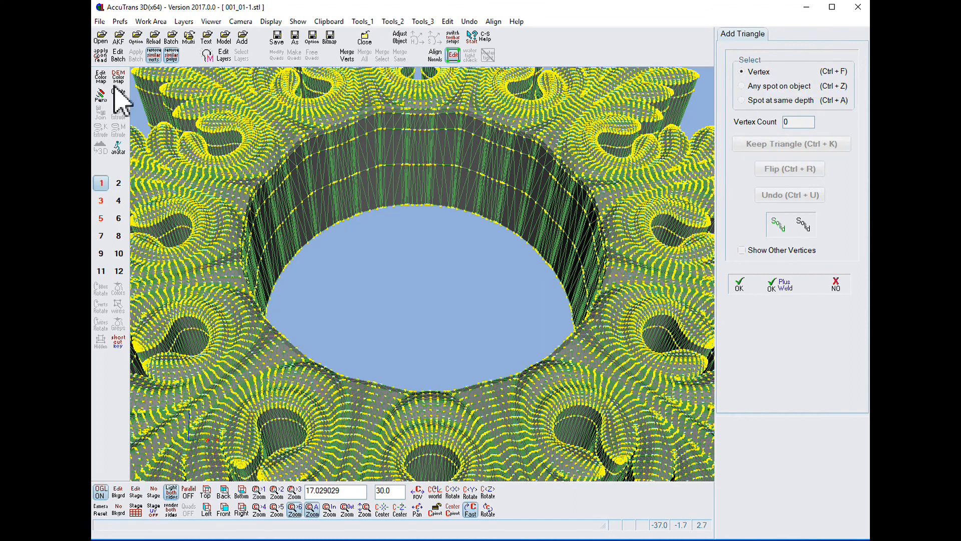
{"action": "left_click", "coordinate": [417, 206]}
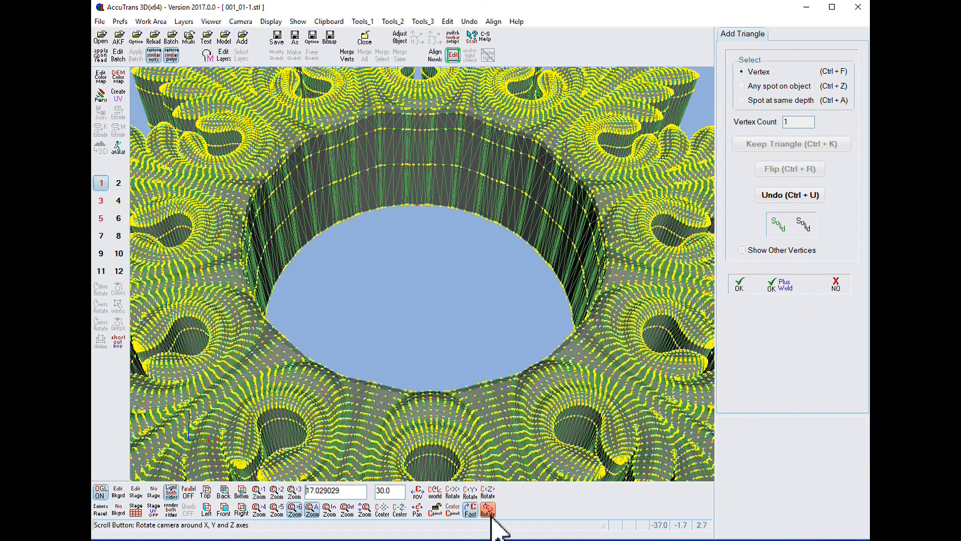
{"action": "scroll", "coordinate": [492, 521], "scroll_direction": "up", "scroll_amount": 5}
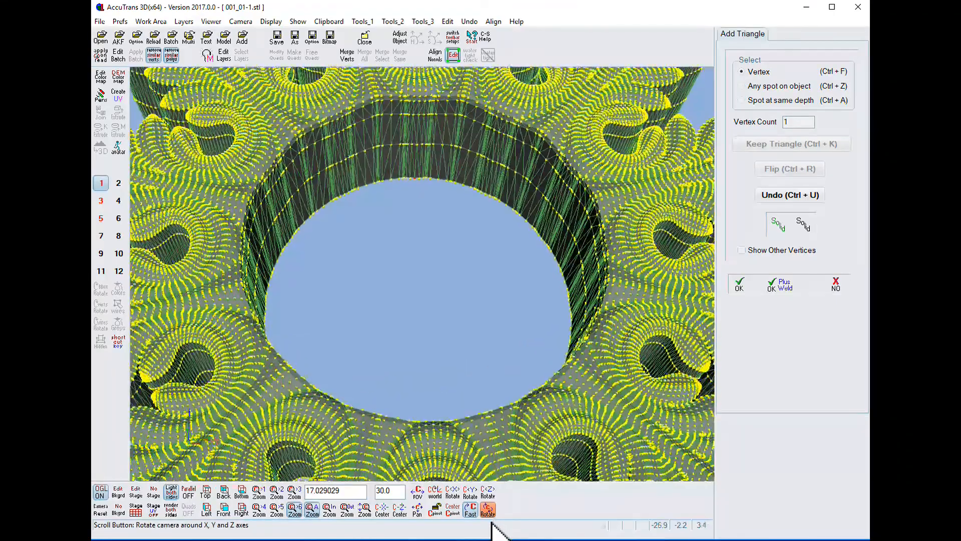
{"action": "scroll", "coordinate": [490, 523], "scroll_direction": "up", "scroll_amount": 10}
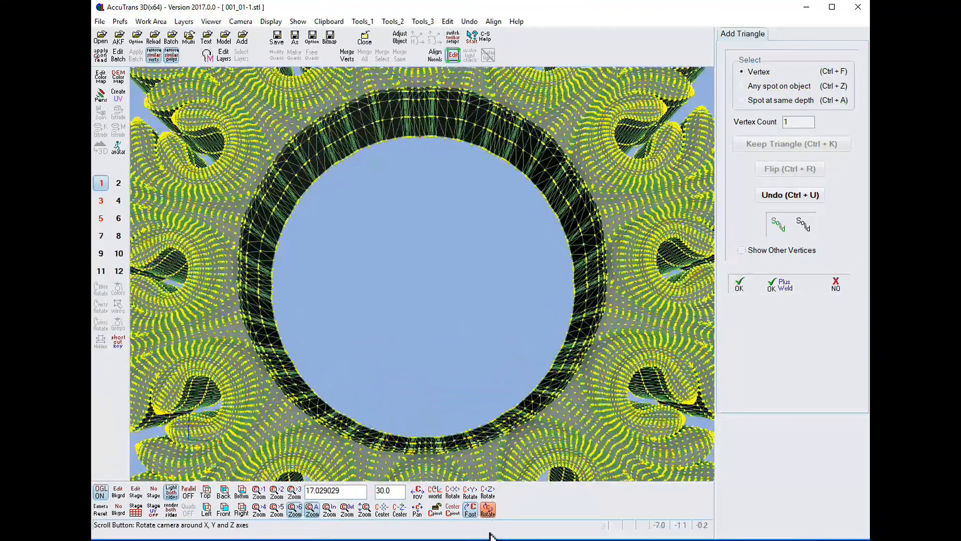
{"action": "left_click", "coordinate": [427, 439]}
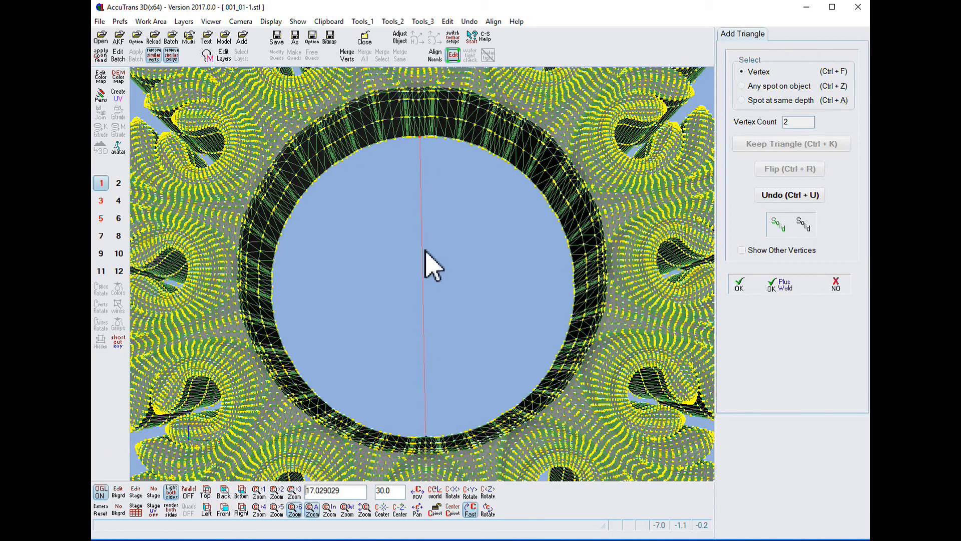
Place the triangle's third point inside the hole as a spot at the same depth, flip the triangle and keep it.
{"action": "left_click", "coordinate": [743, 100]}
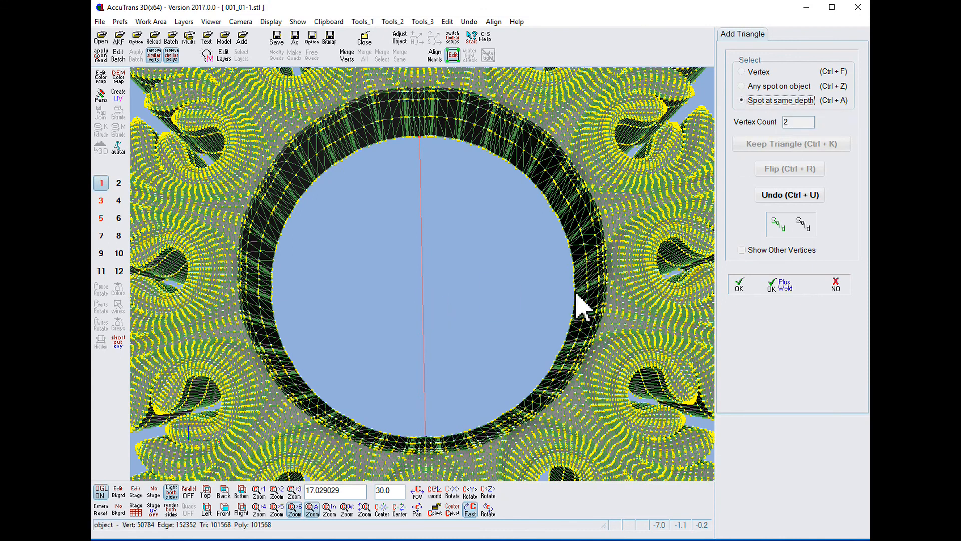
{"action": "left_click", "coordinate": [433, 299]}
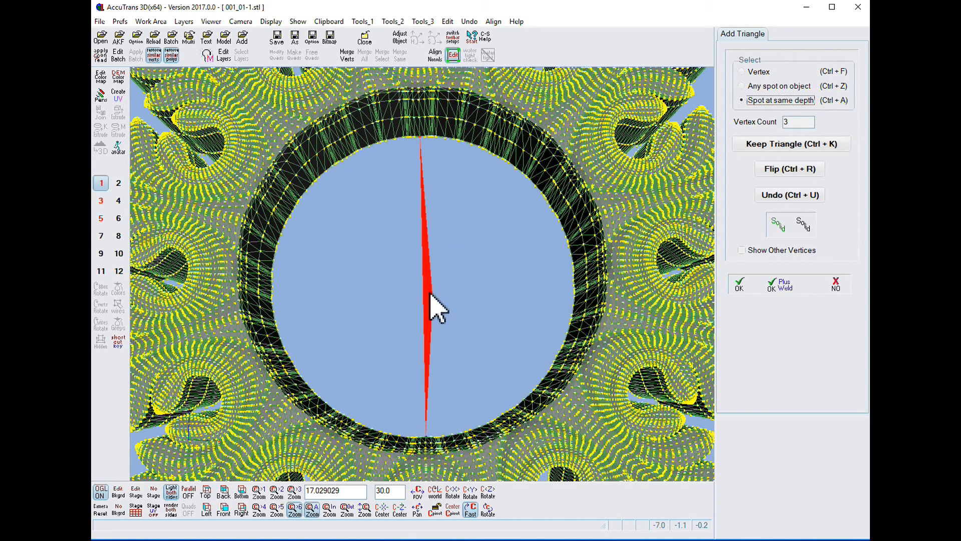
{"action": "left_click", "coordinate": [811, 181]}
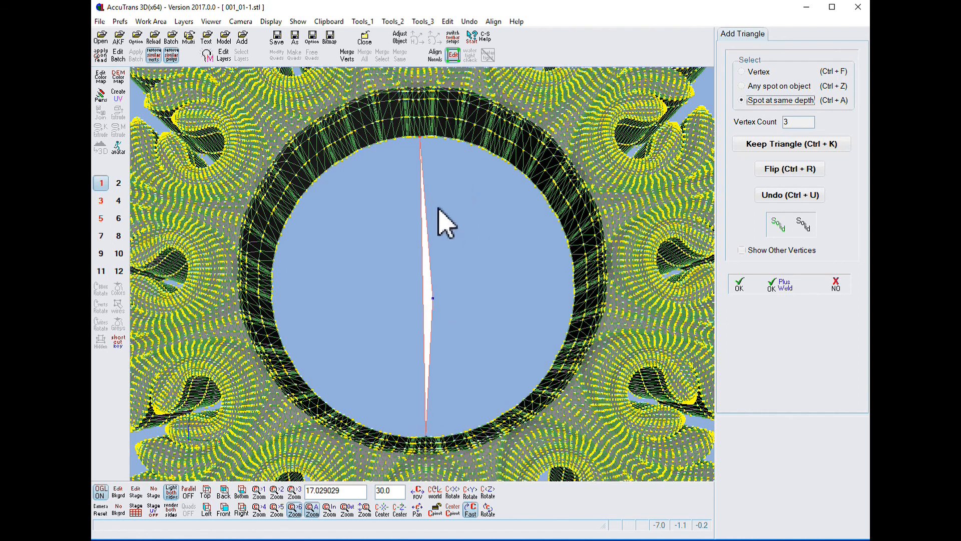
{"action": "left_click", "coordinate": [761, 146]}
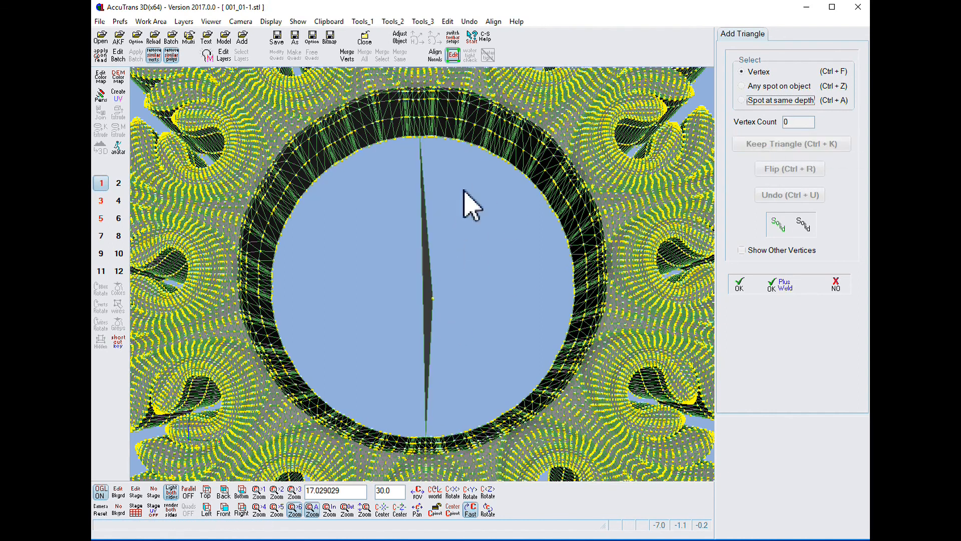
Add a second triangle across the hole from opposite vertices of the wall's middle row, with its third point as a spot at the same depth.
{"action": "scroll", "coordinate": [487, 511], "scroll_direction": "down", "scroll_amount": 8}
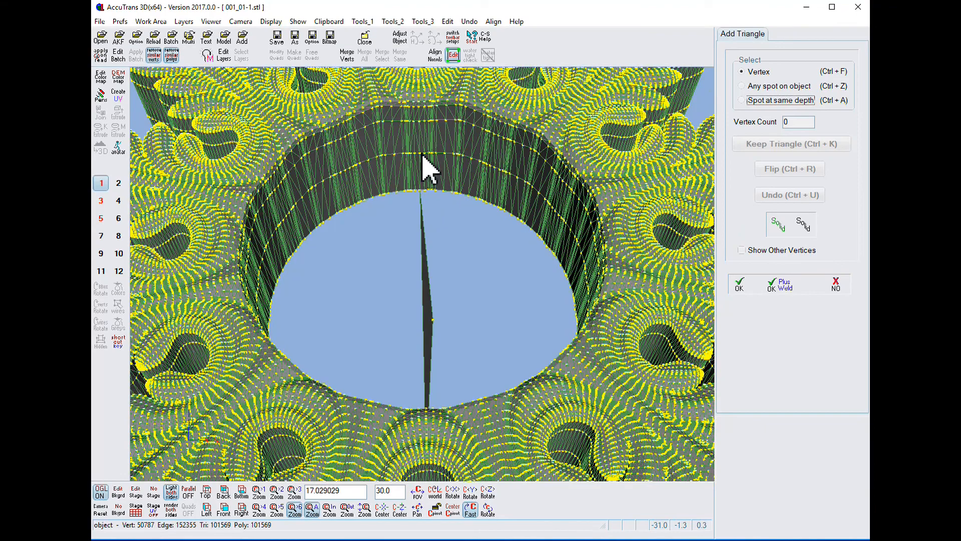
{"action": "left_click", "coordinate": [421, 157]}
{"action": "scroll", "coordinate": [487, 513], "scroll_direction": "up", "scroll_amount": 10}
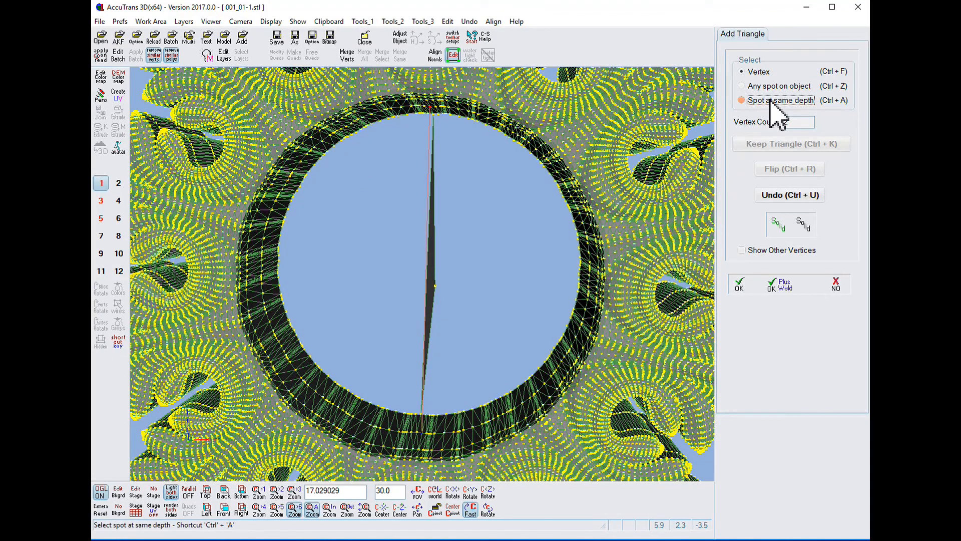
{"action": "left_click", "coordinate": [744, 101]}
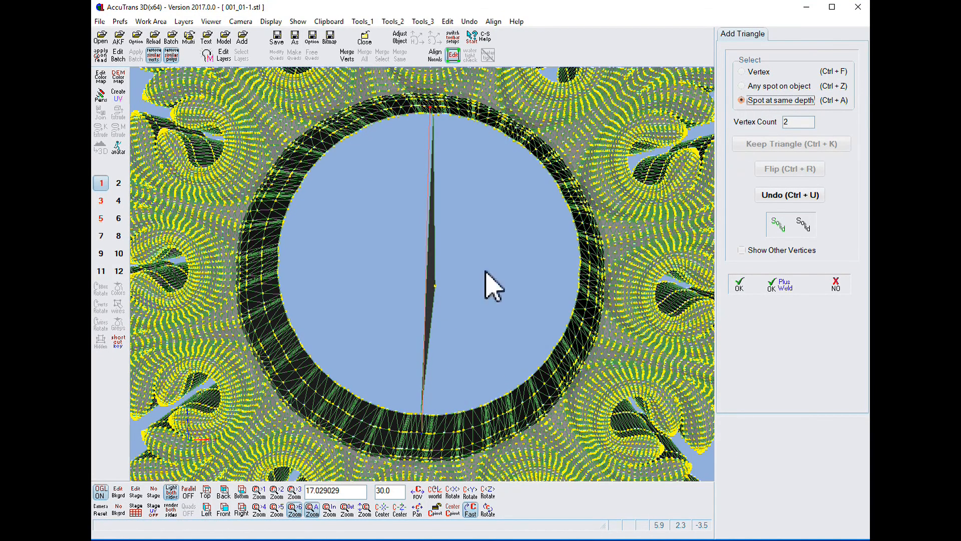
{"action": "left_click", "coordinate": [445, 285]}
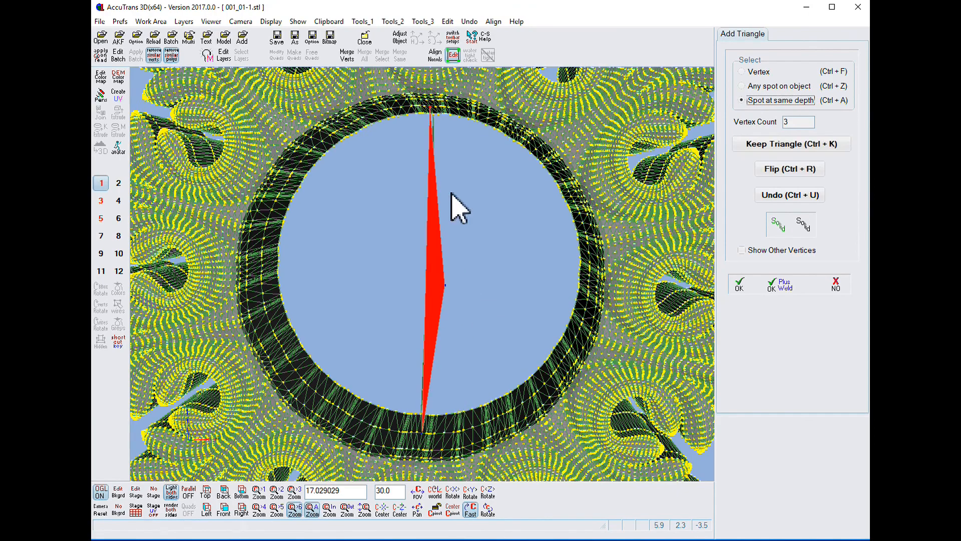
{"action": "left_click", "coordinate": [754, 144]}
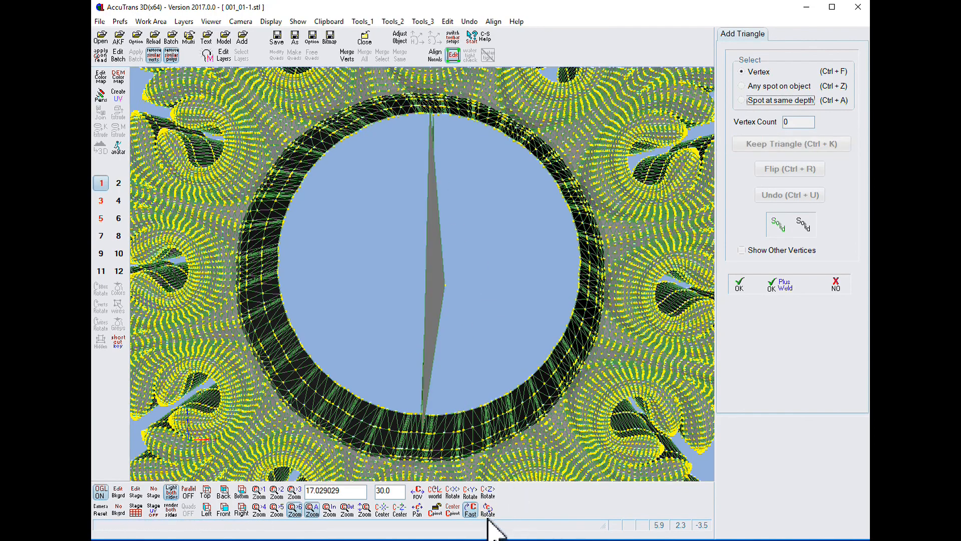
Add a third triangle from opposite vertices of the wall's upper row, placing its same-depth third point on the hole's other half.
{"action": "left_click_drag", "start_coordinate": [490, 513], "coordinate": [487, 507]}
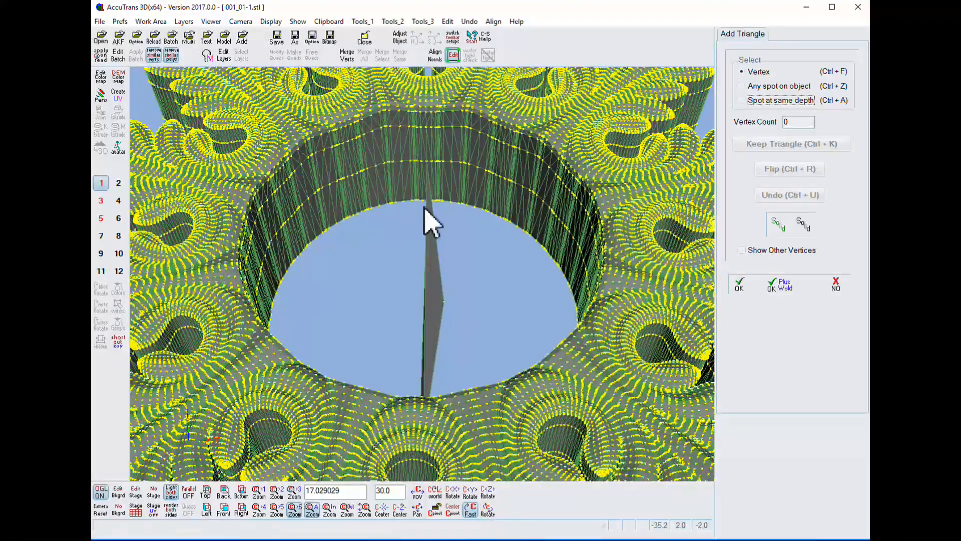
{"action": "left_click", "coordinate": [427, 129]}
{"action": "mouse_move", "coordinate": [486, 511]}
{"action": "left_mouse_down"}
{"action": "mouse_move", "coordinate": [488, 535]}
{"action": "mouse_move", "coordinate": [489, 511]}
{"action": "left_mouse_up"}
{"action": "left_click", "coordinate": [416, 447]}
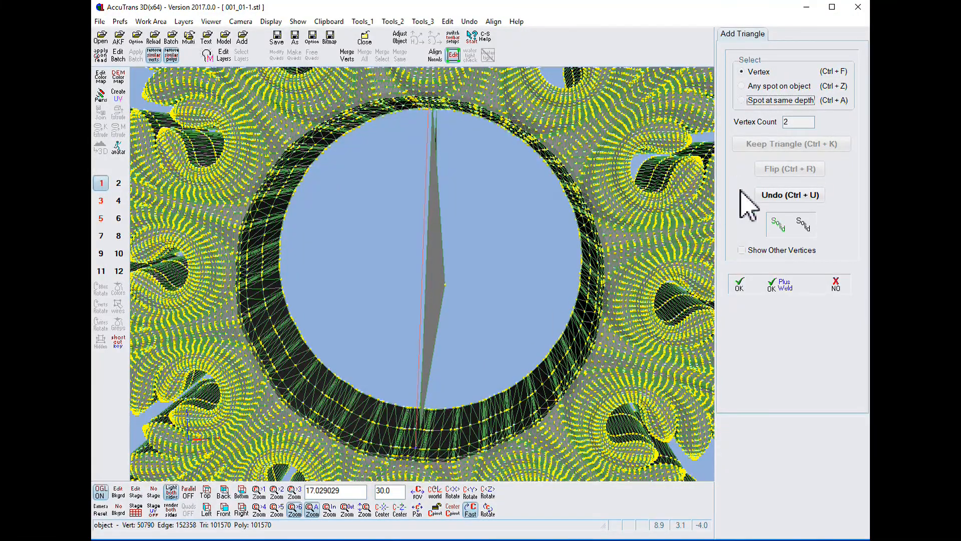
{"action": "left_click", "coordinate": [742, 100]}
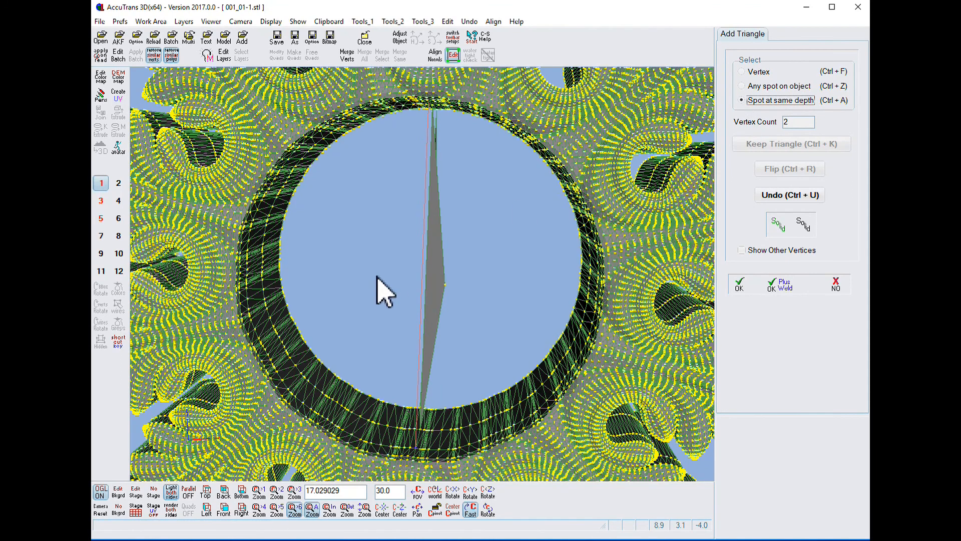
{"action": "left_click", "coordinate": [411, 261]}
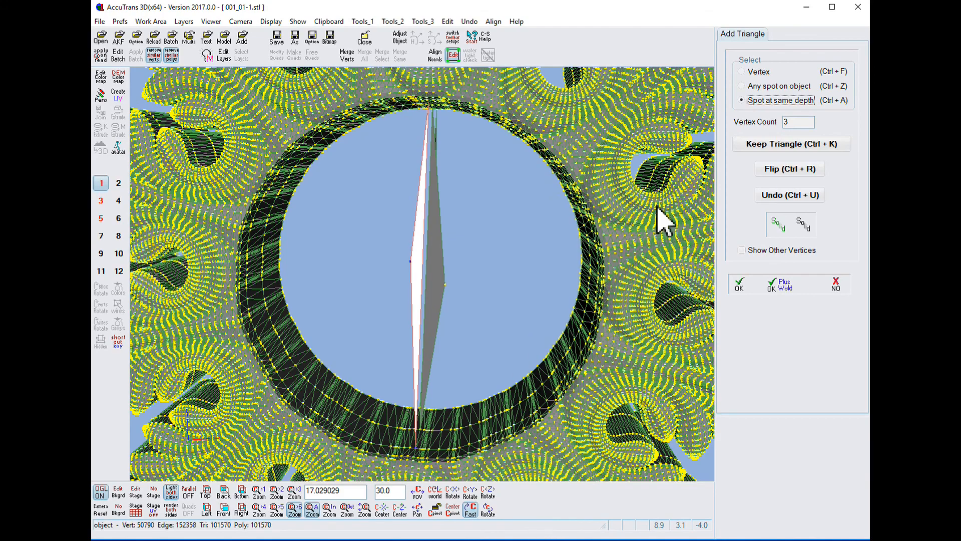
{"action": "left_click", "coordinate": [823, 143]}
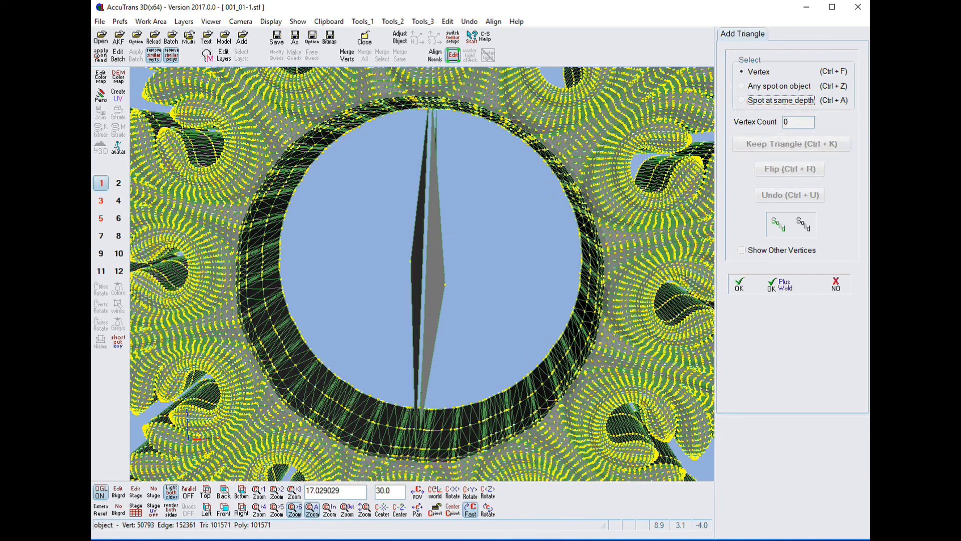
Accept the three added triangles and stop editing the ornament's vertices.
{"action": "left_click_drag", "start_coordinate": [488, 516], "coordinate": [509, 506]}
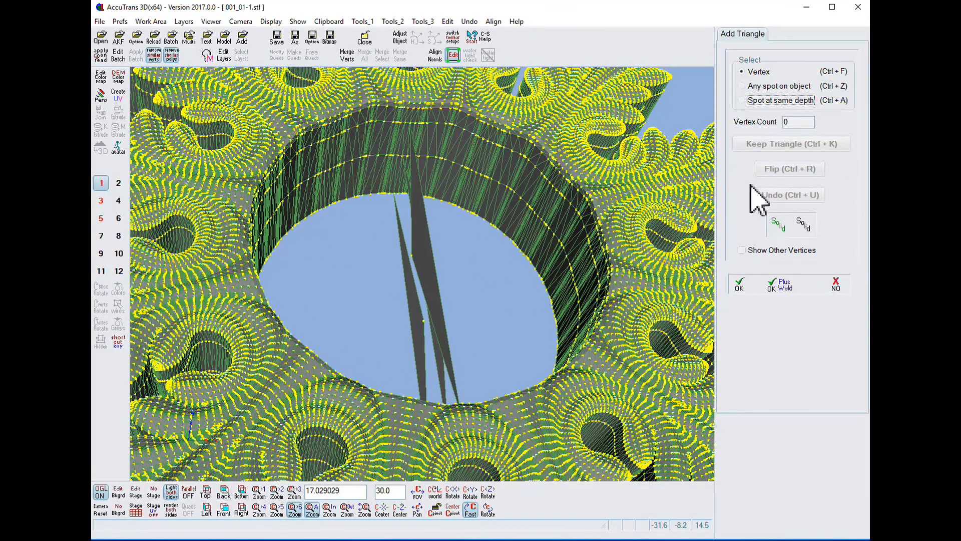
{"action": "left_click", "coordinate": [790, 292]}
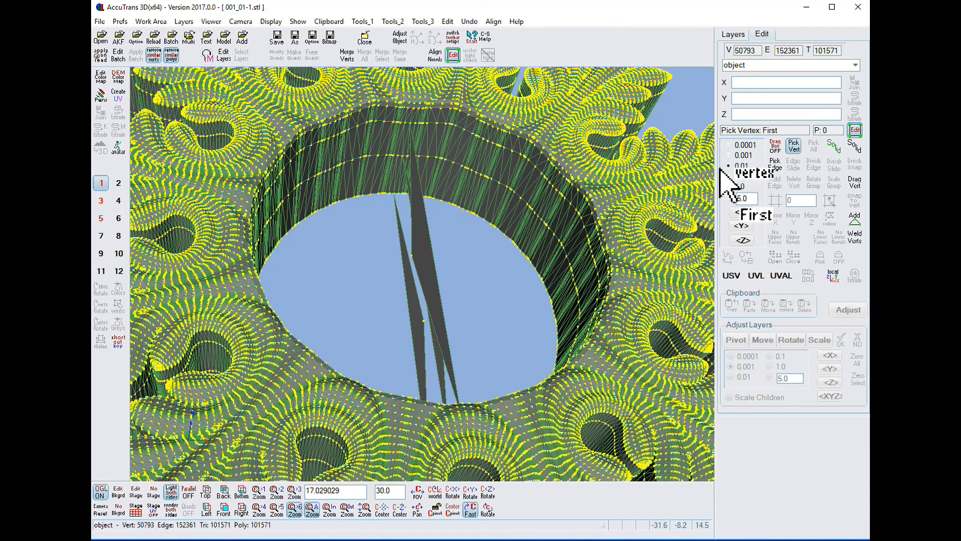
{"action": "left_click", "coordinate": [855, 130]}
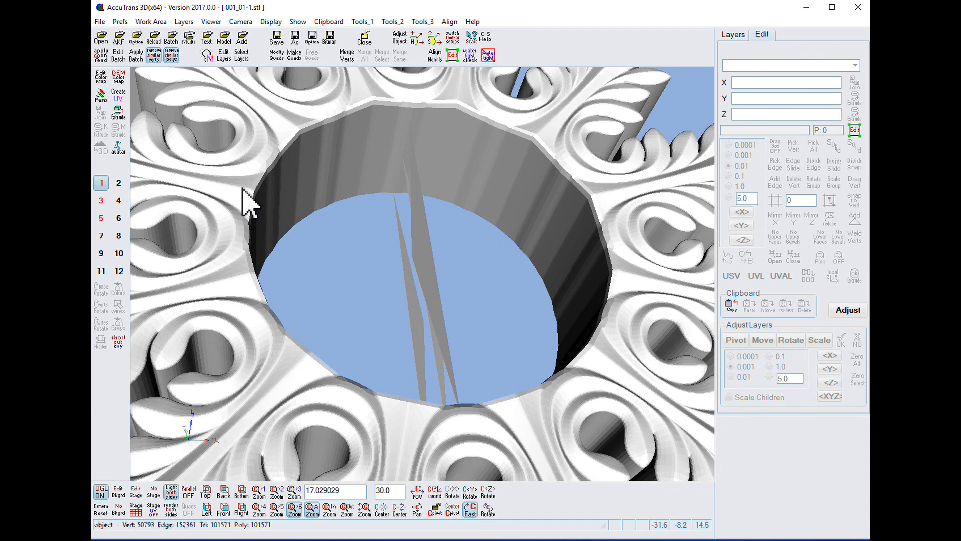
Switch to work area 3, which holds the model 001_01-2.stl.
{"action": "left_click", "coordinate": [102, 201]}
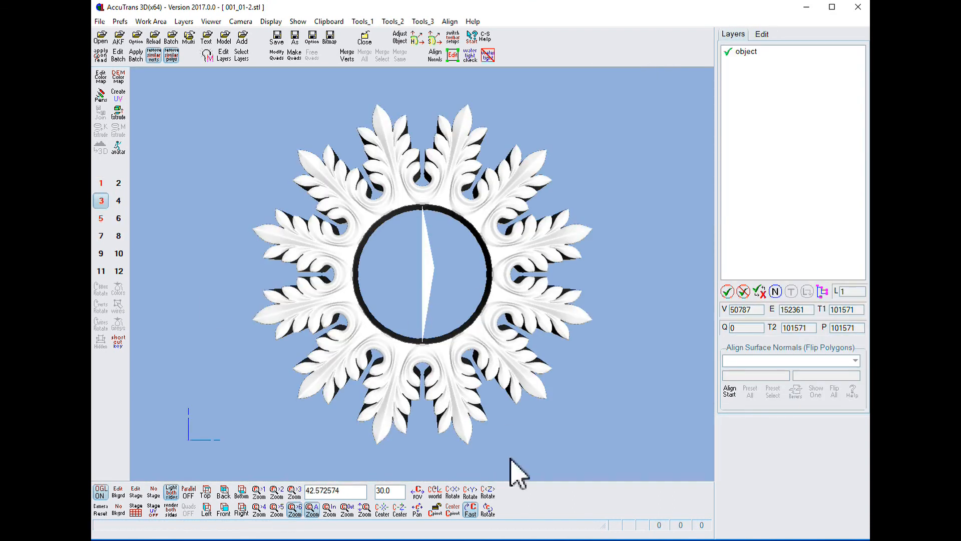
Start editing the mesh of the ornament with its three added triangles across the hole.
{"action": "scroll", "coordinate": [411, 342], "scroll_direction": "up", "scroll_amount": 2}
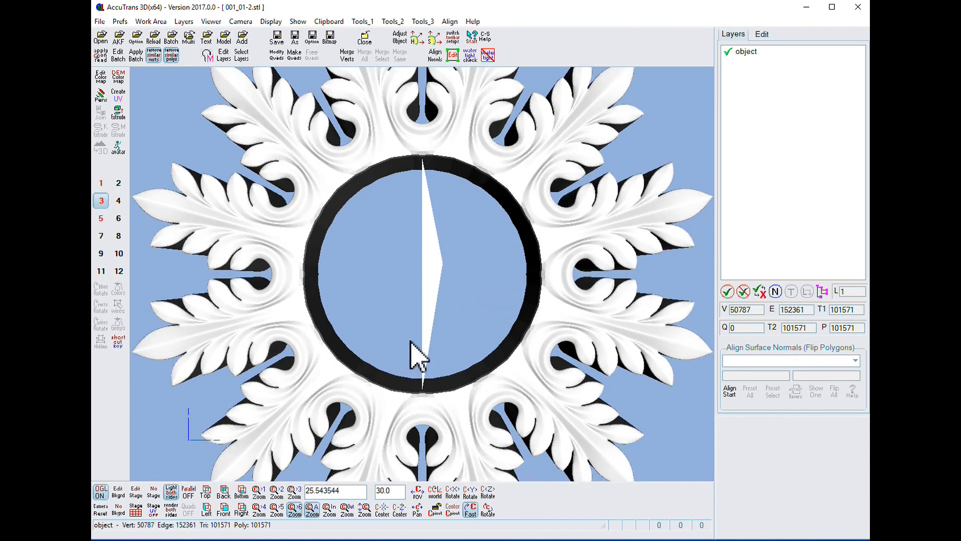
{"action": "mouse_move", "coordinate": [491, 513]}
{"action": "left_mouse_down"}
{"action": "mouse_move", "coordinate": [510, 517]}
{"action": "mouse_move", "coordinate": [502, 516]}
{"action": "left_mouse_up"}
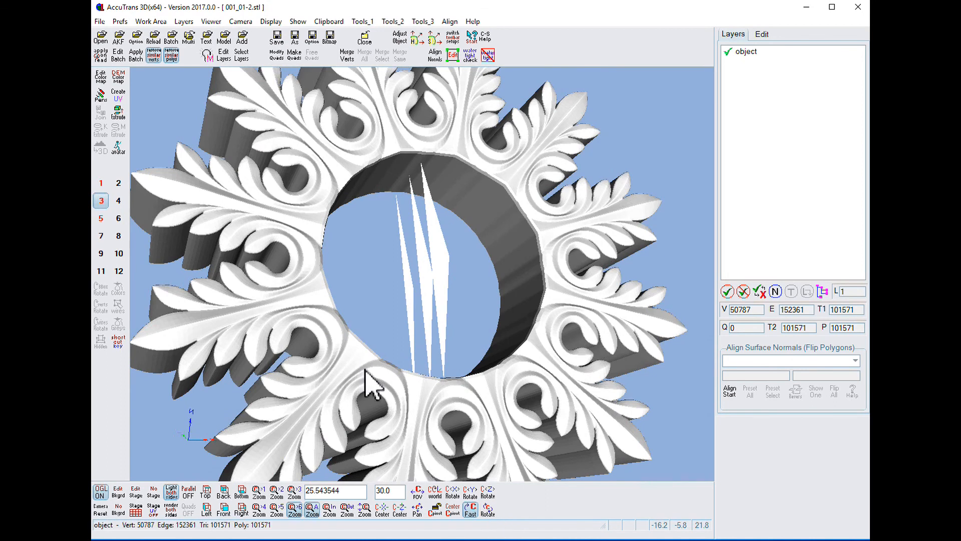
{"action": "mouse_move", "coordinate": [489, 515]}
{"action": "left_mouse_down"}
{"action": "mouse_move", "coordinate": [521, 515]}
{"action": "mouse_move", "coordinate": [488, 514]}
{"action": "left_mouse_up"}
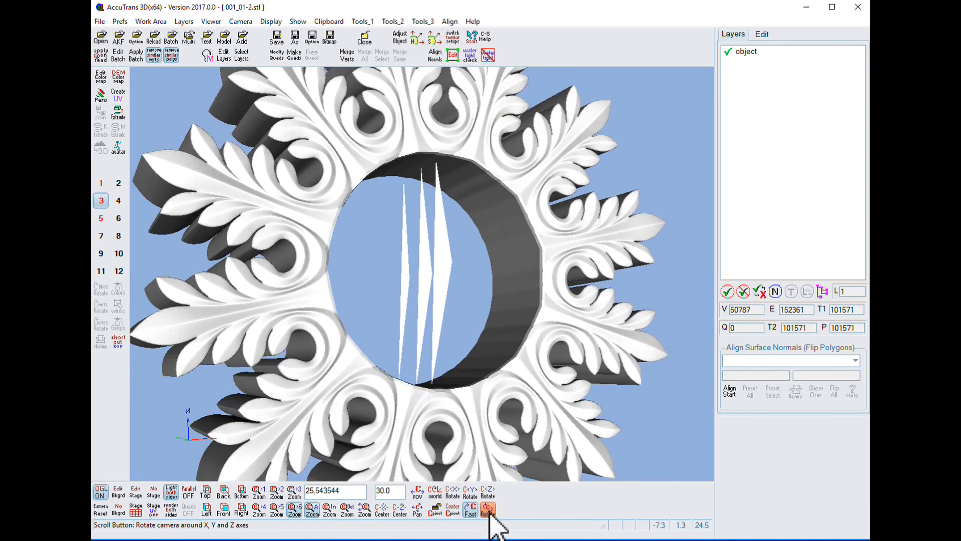
{"action": "left_click", "coordinate": [454, 56]}
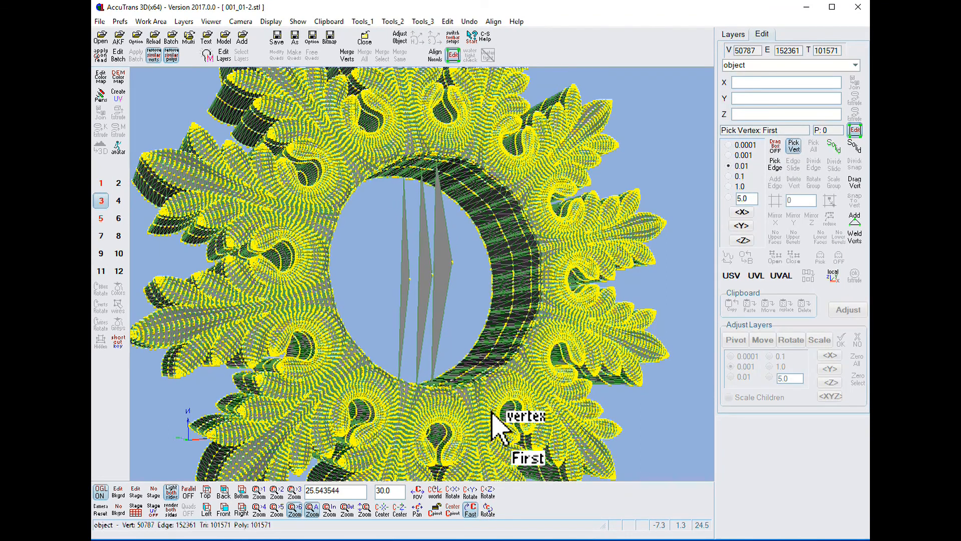
Pick the long edge of the rear triangle by its two end vertices on the hole wall and divide it.
{"action": "left_click", "coordinate": [776, 164]}
{"action": "left_click_drag", "start_coordinate": [489, 511], "coordinate": [488, 508]}
{"action": "scroll", "coordinate": [403, 202], "scroll_direction": "up", "scroll_amount": 5}
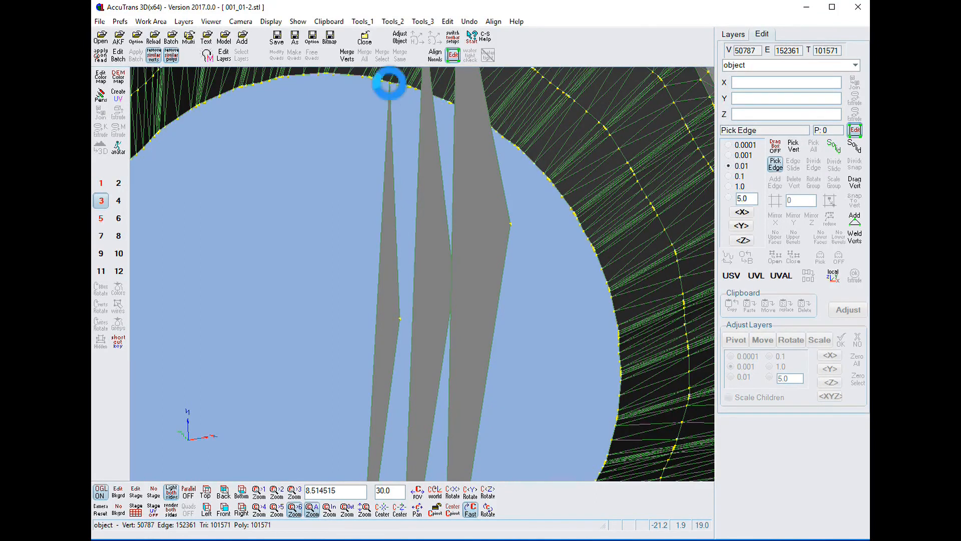
{"action": "left_click", "coordinate": [391, 85]}
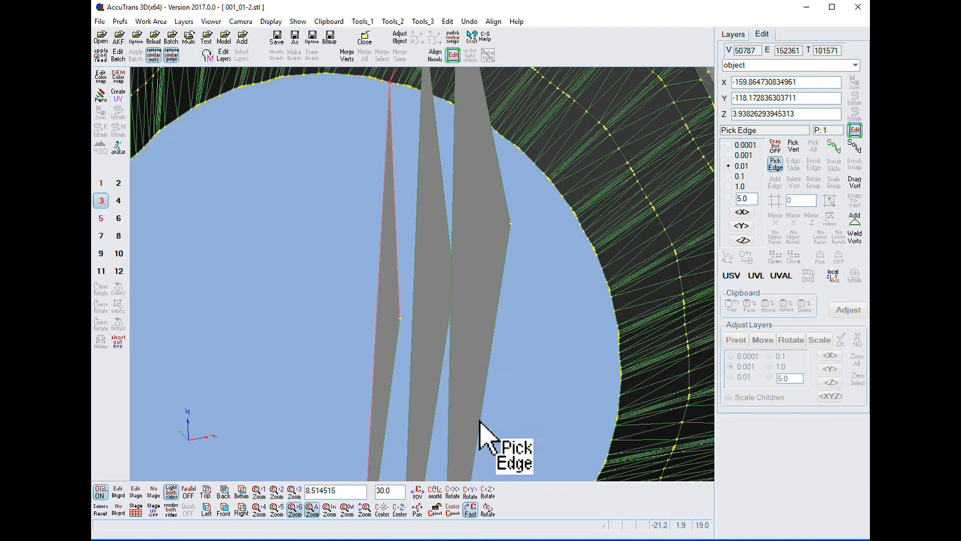
{"action": "scroll", "coordinate": [485, 433], "scroll_direction": "down", "scroll_amount": 1}
{"action": "scroll", "coordinate": [488, 511], "scroll_direction": "down", "scroll_amount": 5}
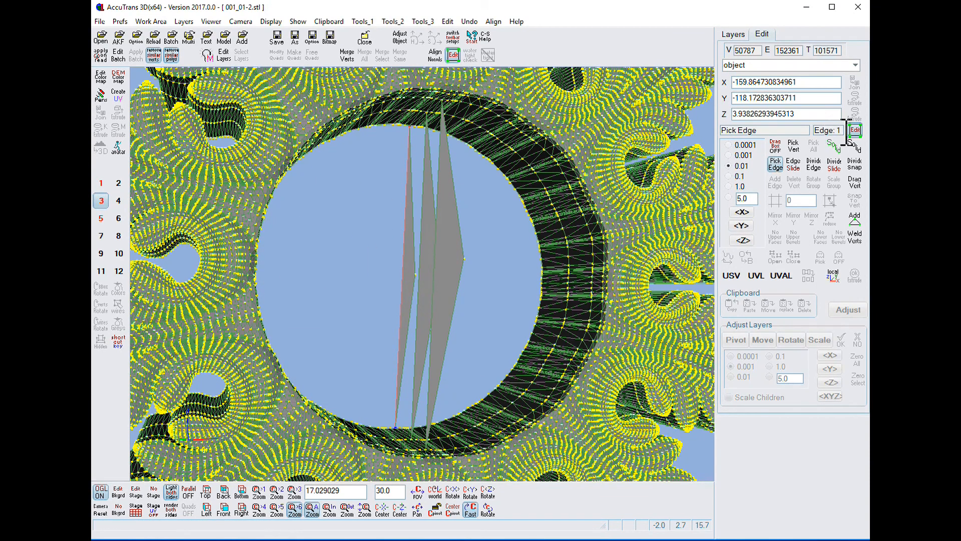
{"action": "left_click", "coordinate": [817, 165]}
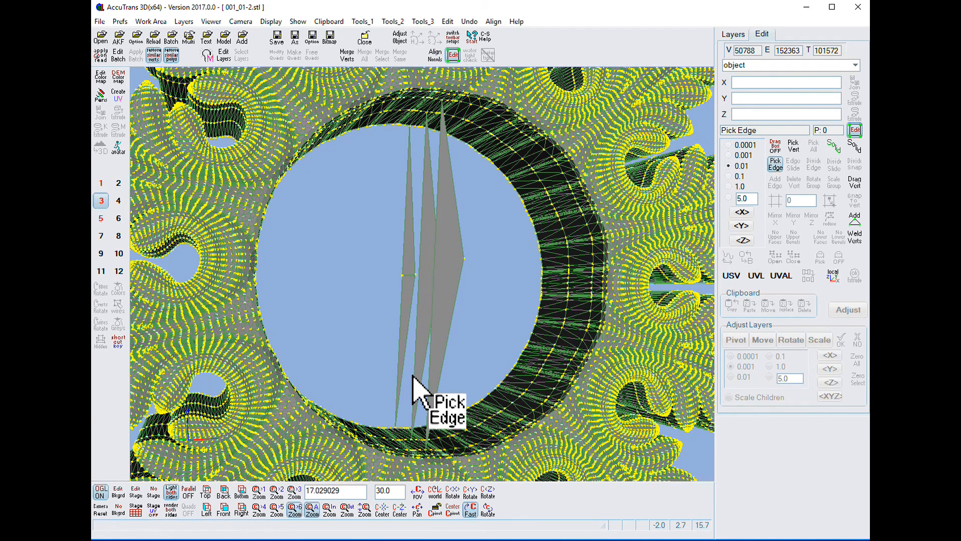
Pick the long edge of the middle triangle between its opposite wall vertices and divide it.
{"action": "left_click", "coordinate": [414, 444]}
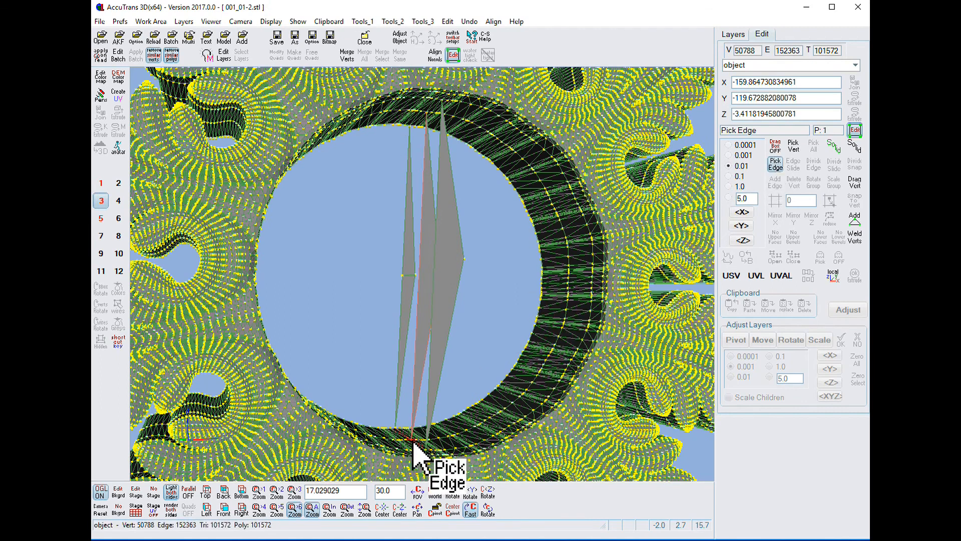
{"action": "left_click", "coordinate": [488, 506]}
{"action": "left_click_drag", "start_coordinate": [489, 502], "coordinate": [489, 504]}
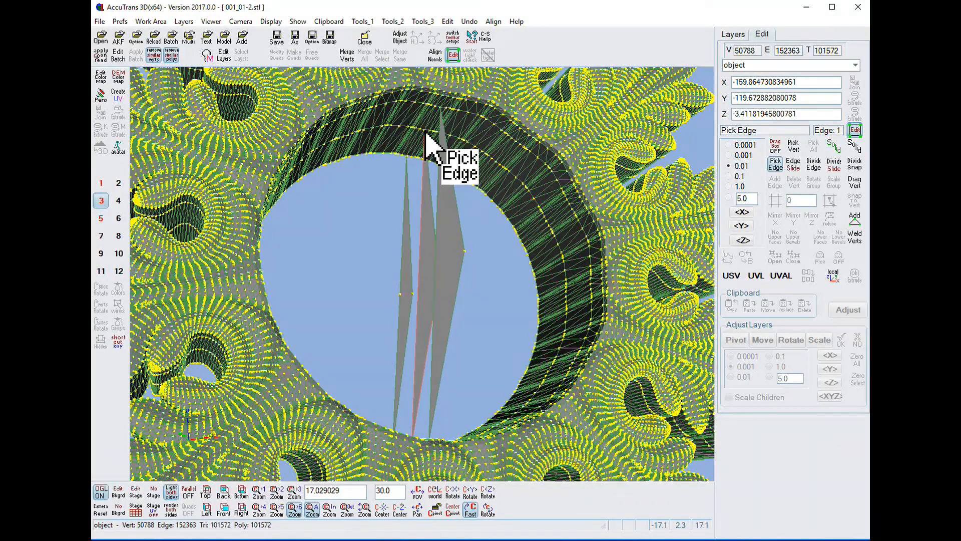
{"action": "left_click", "coordinate": [775, 164]}
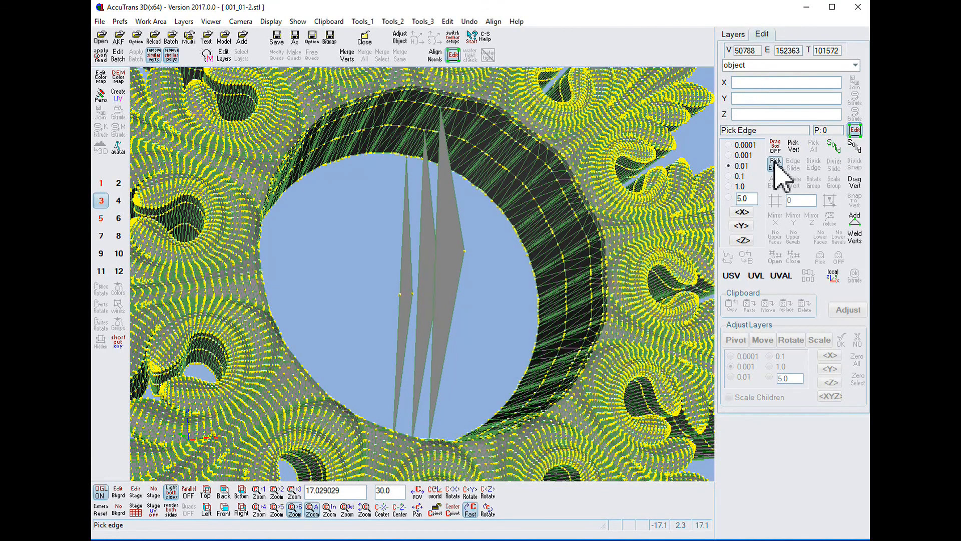
{"action": "left_click", "coordinate": [426, 133]}
{"action": "left_click_drag", "start_coordinate": [494, 506], "coordinate": [490, 515]}
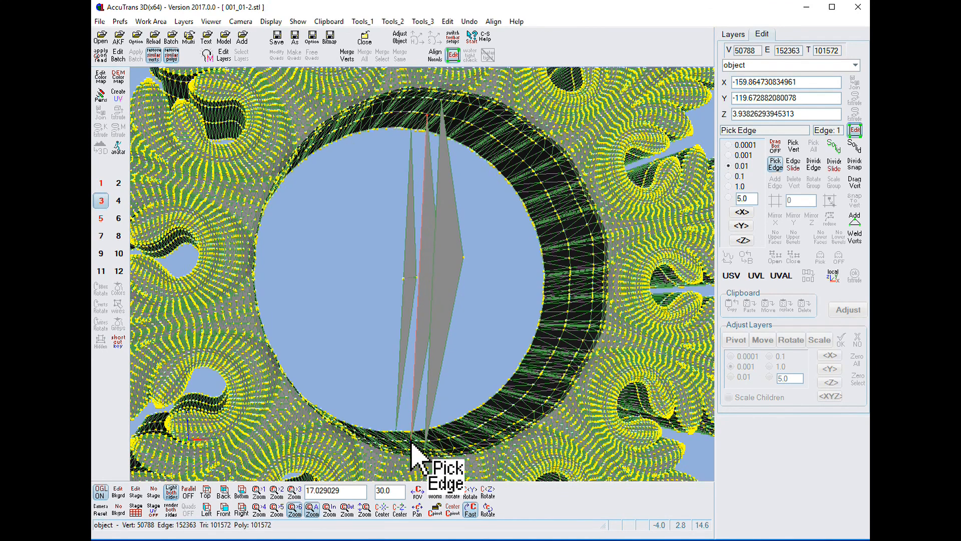
{"action": "left_click", "coordinate": [814, 169]}
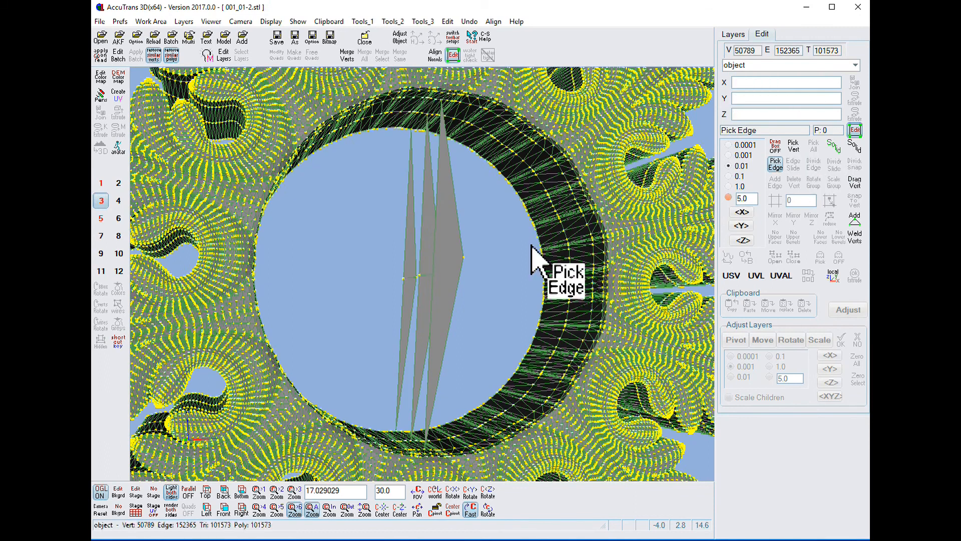
Pick the long edge of the triangle nearest the ornament's decorated face by its end vertices and divide it.
{"action": "left_click", "coordinate": [442, 102]}
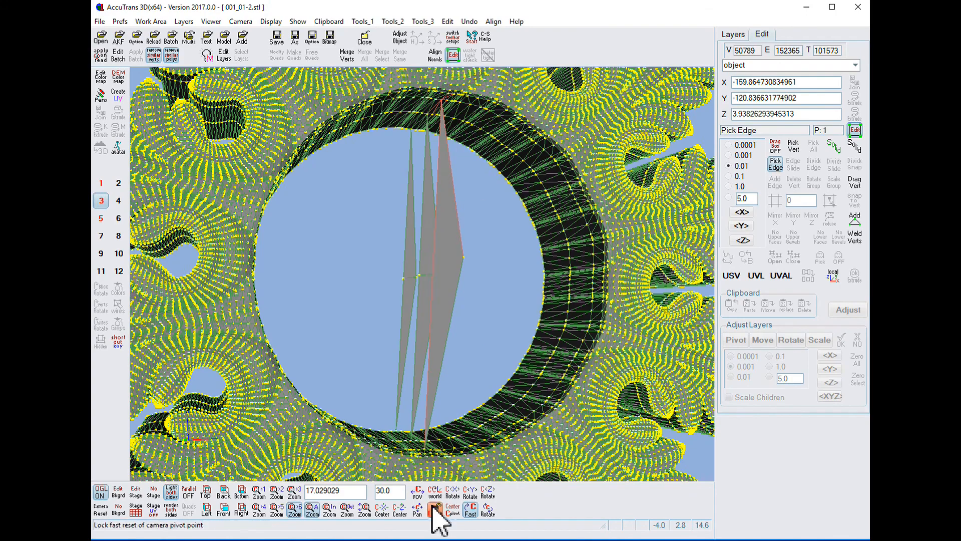
{"action": "left_click", "coordinate": [485, 509]}
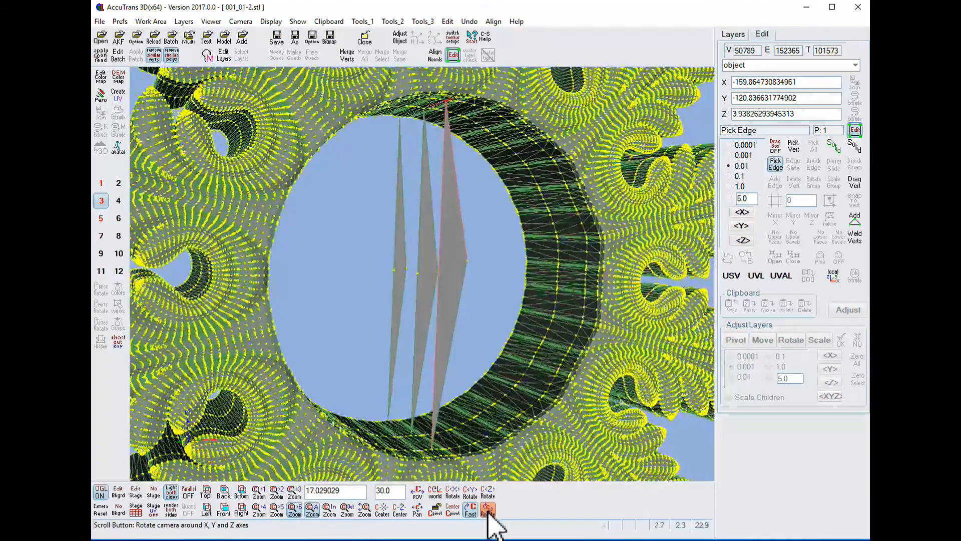
{"action": "left_click", "coordinate": [434, 451]}
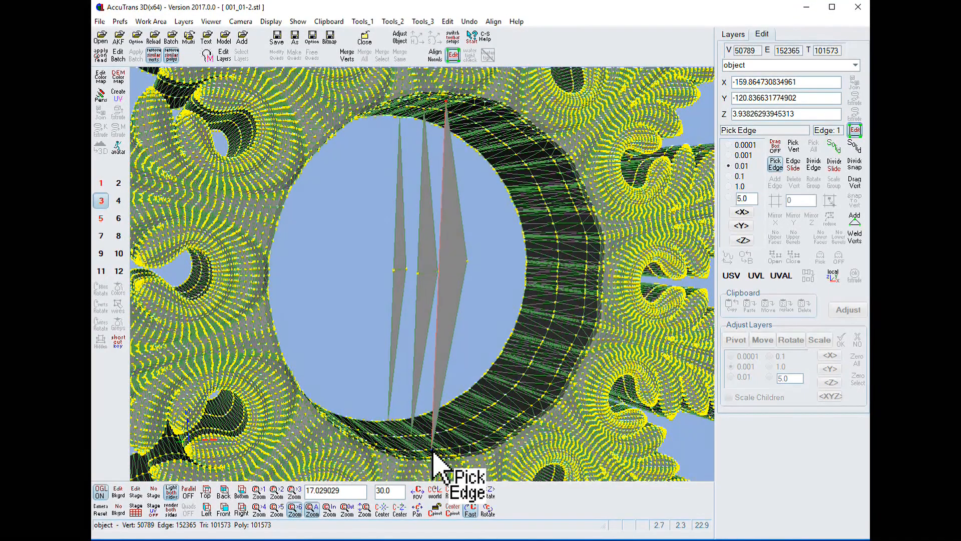
{"action": "left_click", "coordinate": [815, 169]}
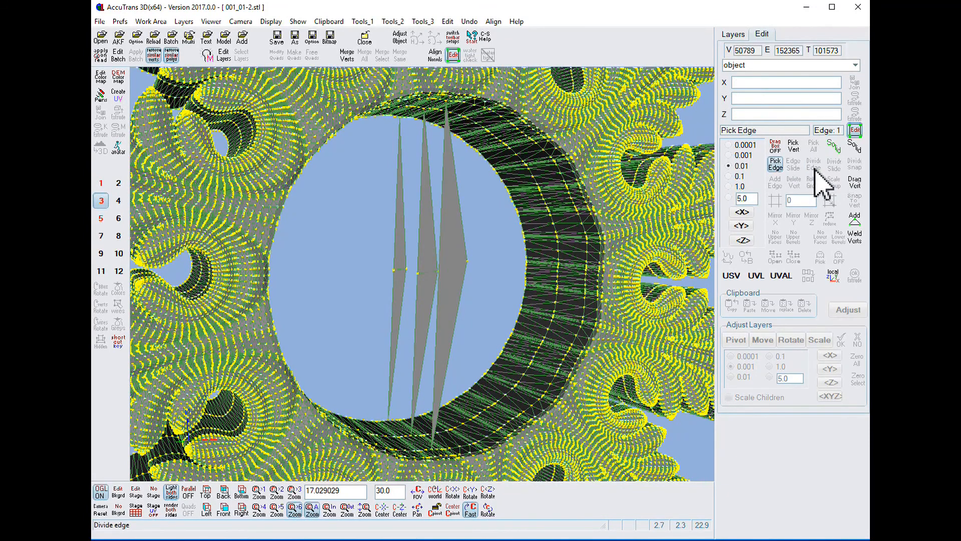
{"action": "scroll", "coordinate": [468, 279], "scroll_direction": "down", "scroll_amount": 5}
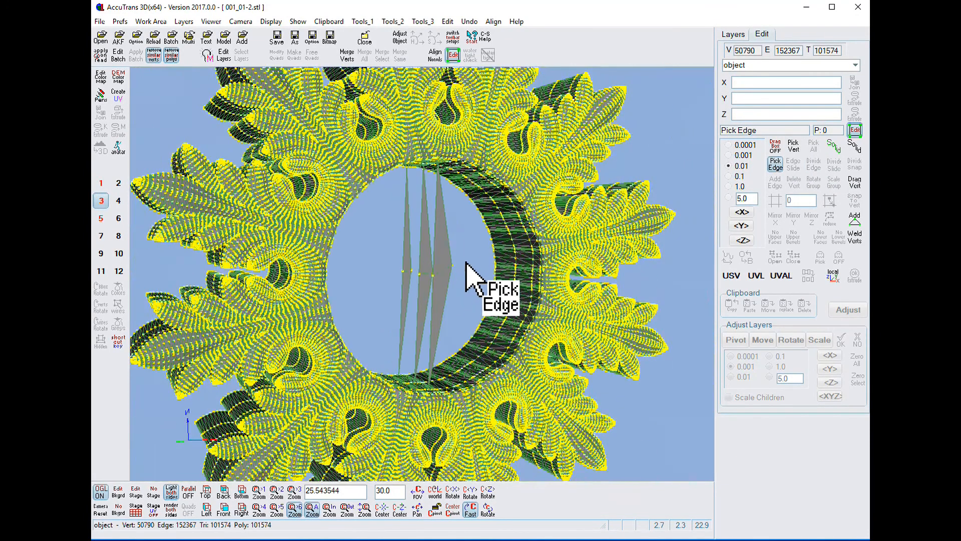
Inspect the vertex rows along the ornament's side and switch from edge picking to vertex picking.
{"action": "left_click", "coordinate": [488, 510]}
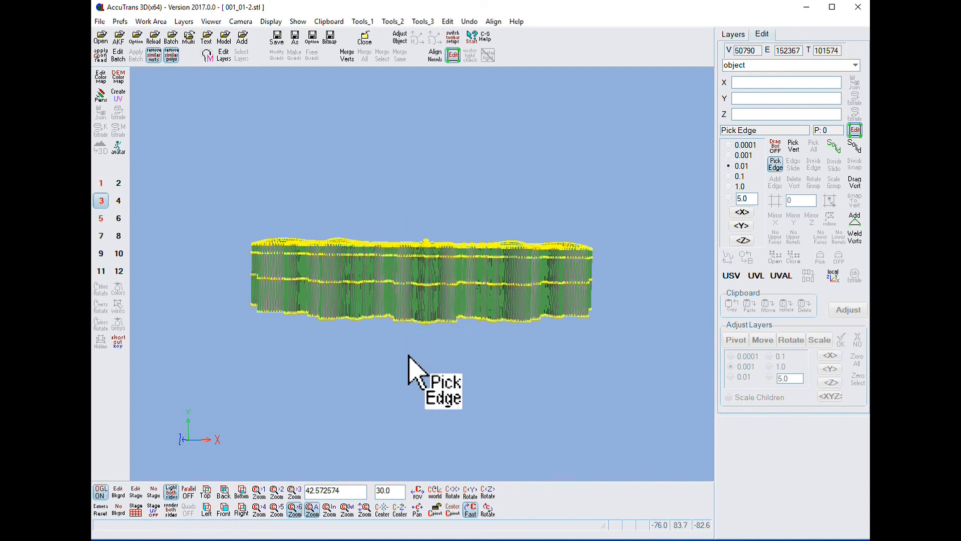
{"action": "scroll", "coordinate": [483, 461], "scroll_direction": "up", "scroll_amount": 3}
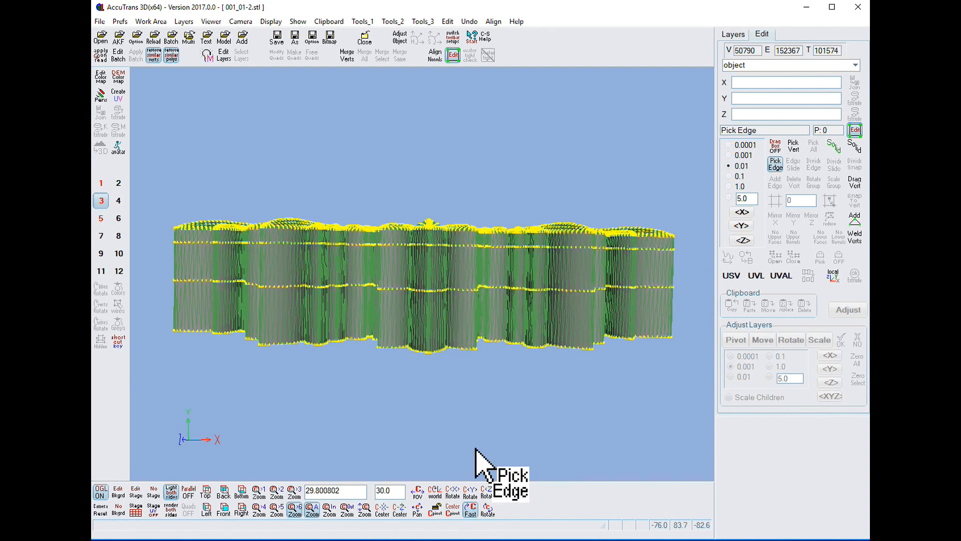
{"action": "left_click", "coordinate": [487, 509]}
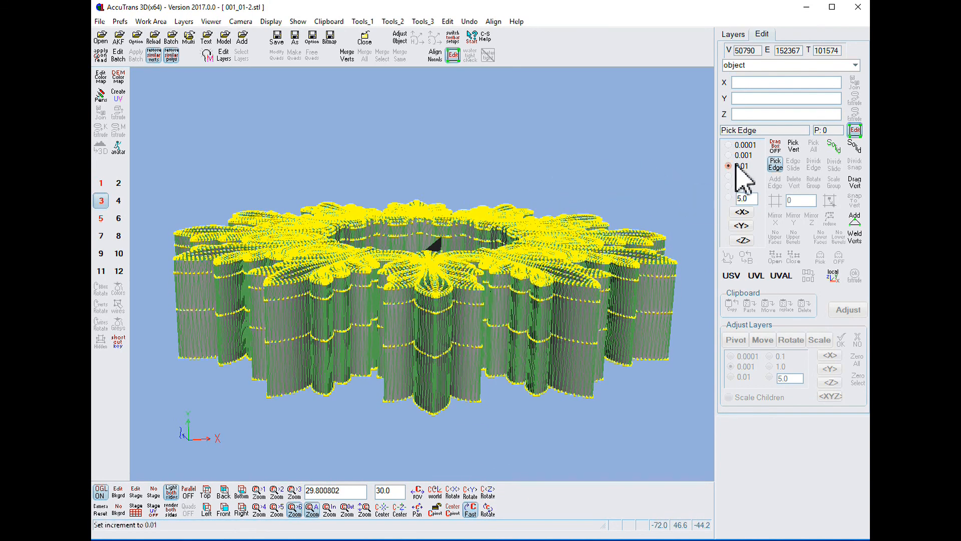
{"action": "left_click", "coordinate": [794, 146]}
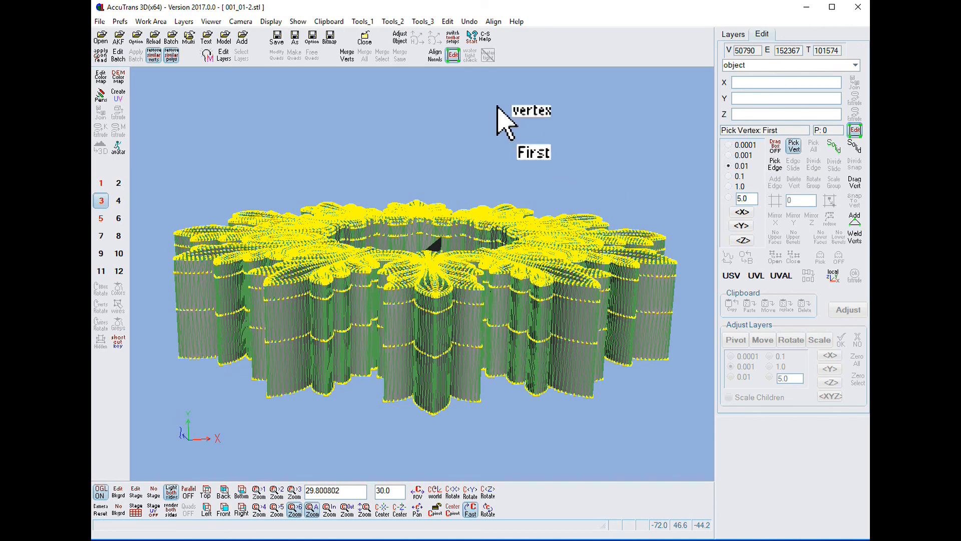
Read the context-sensitive help on the selection modes of Pick Vertex, then close it and leave help mode.
{"action": "left_click", "coordinate": [487, 46]}
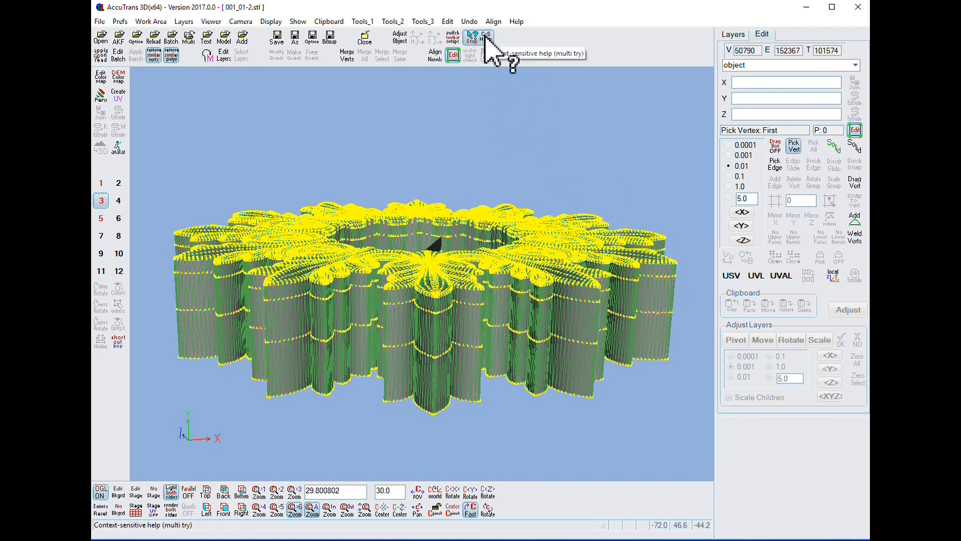
{"action": "left_click", "coordinate": [794, 146]}
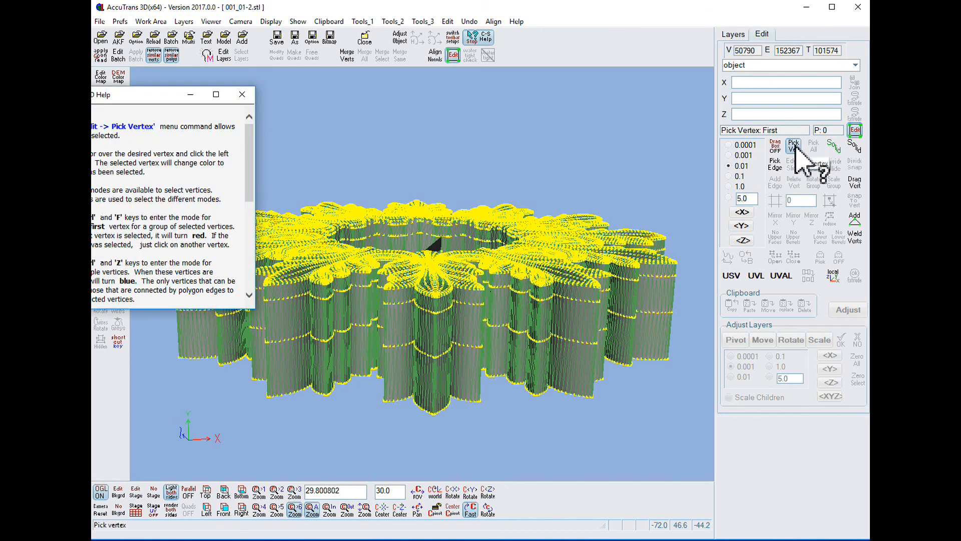
{"action": "left_click_drag", "start_coordinate": [156, 100], "coordinate": [454, 110]}
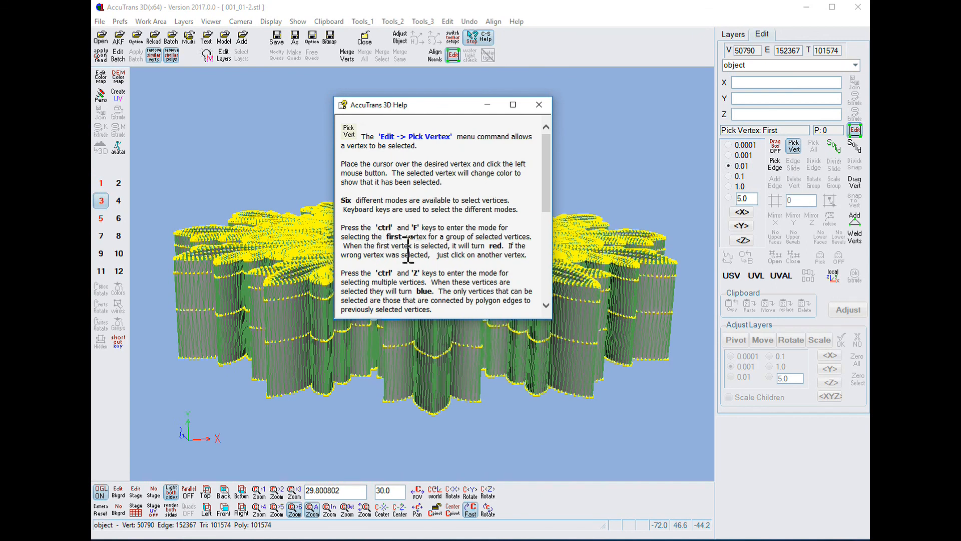
{"action": "left_click_drag", "start_coordinate": [549, 213], "coordinate": [548, 237]}
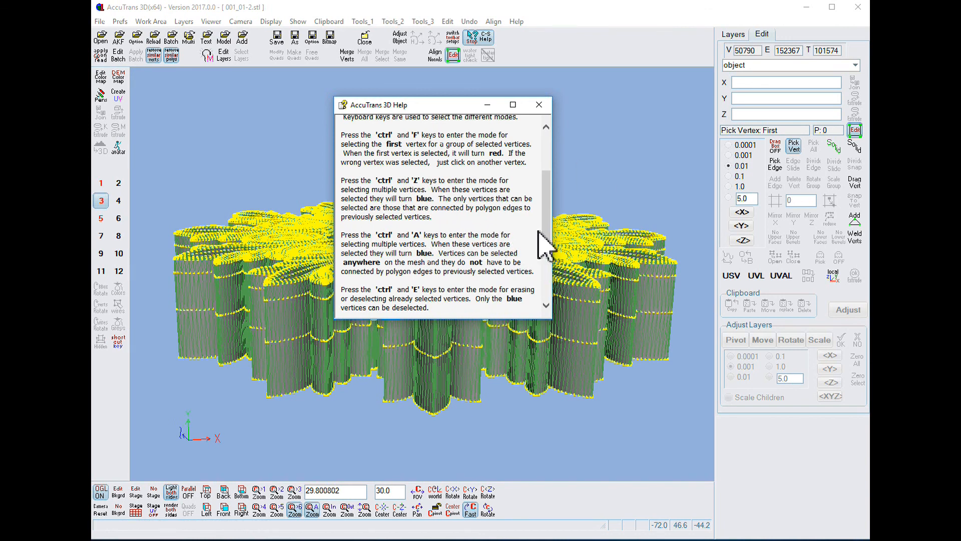
{"action": "left_click_drag", "start_coordinate": [545, 229], "coordinate": [545, 255]}
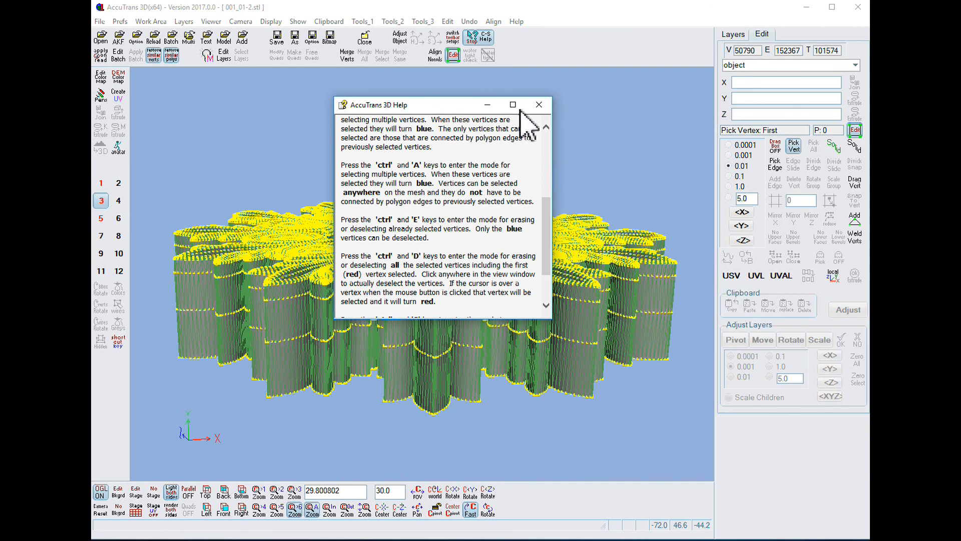
{"action": "left_click", "coordinate": [538, 104]}
{"action": "left_click", "coordinate": [479, 44]}
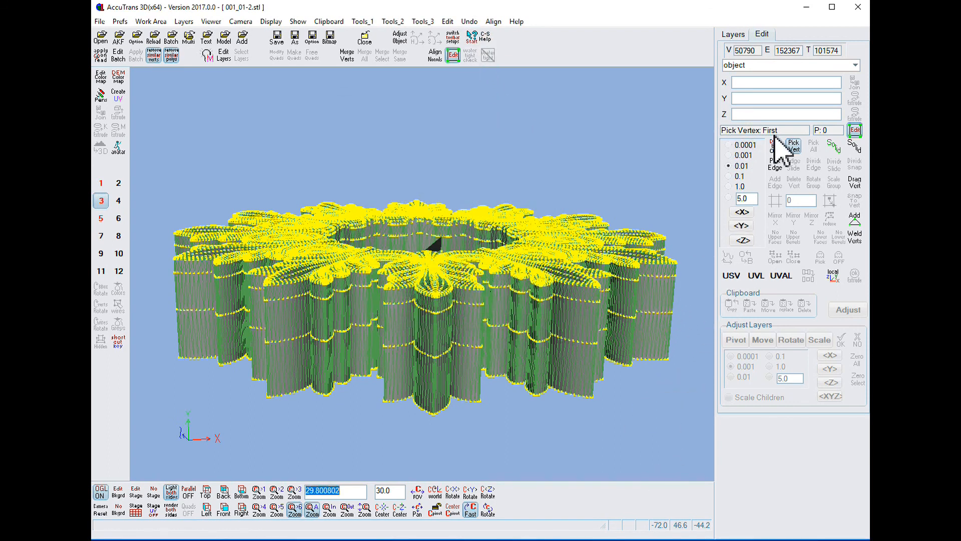
Pick the midpoint vertex of the front triangle's divided edge as the first vertex, and set vertex picking to the Anywhere mode.
{"action": "left_click", "coordinate": [488, 509]}
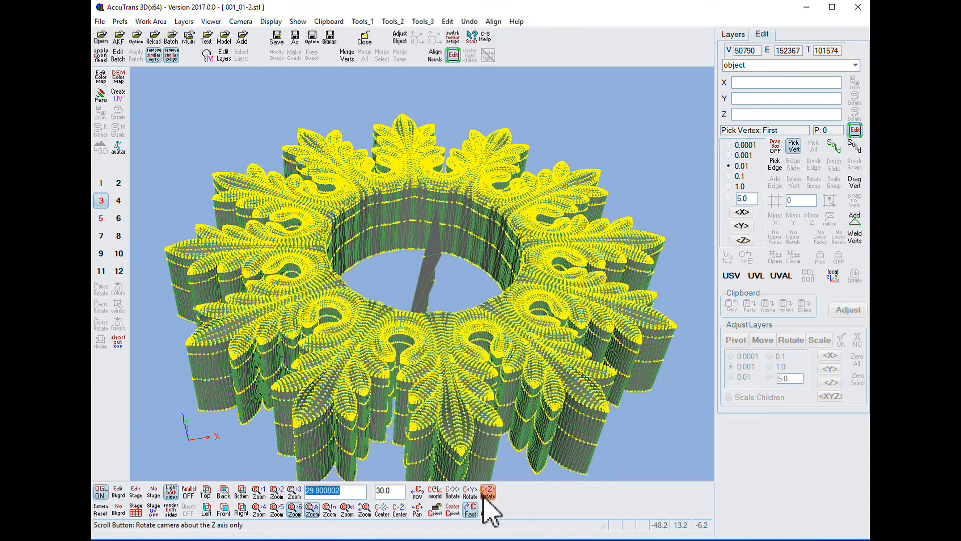
{"action": "left_click", "coordinate": [487, 511]}
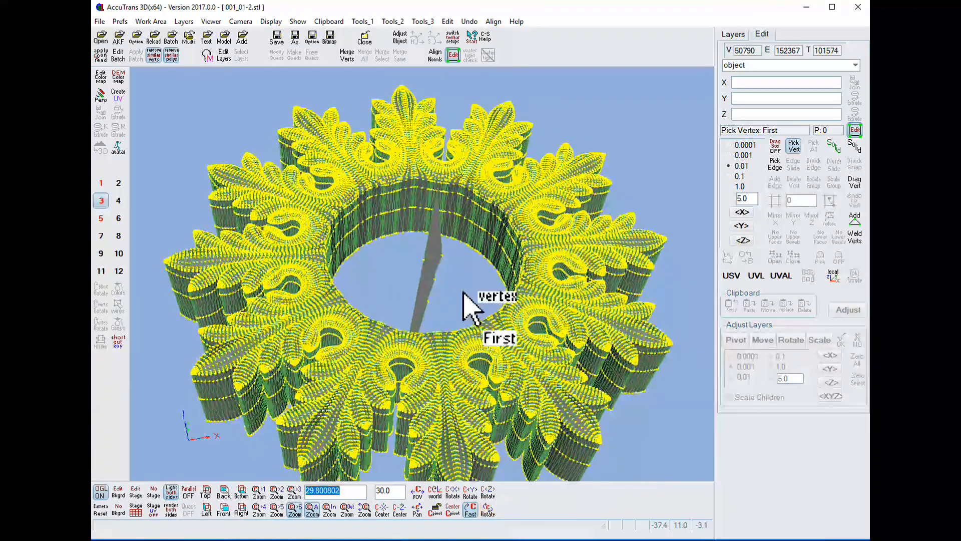
{"action": "left_click", "coordinate": [425, 261]}
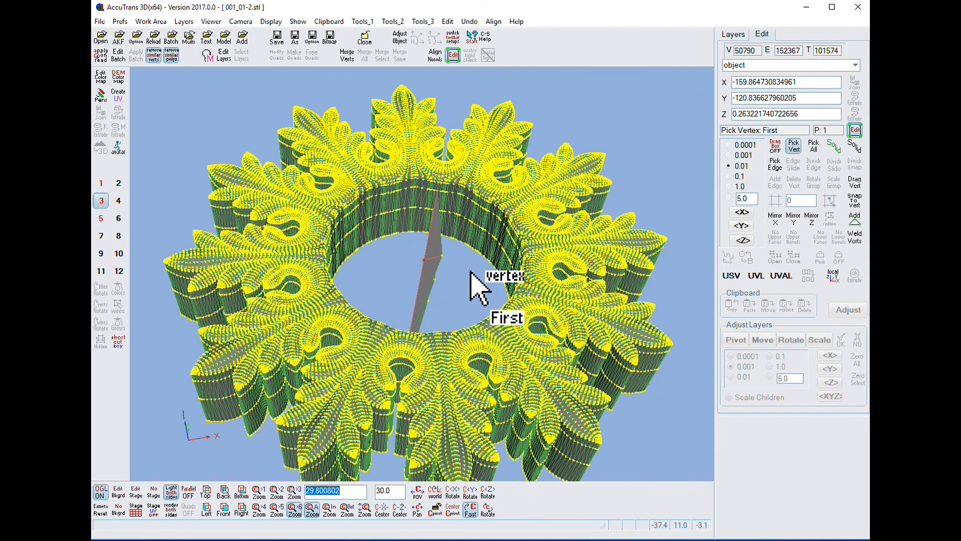
{"action": "key", "text": "ctrl+a"}
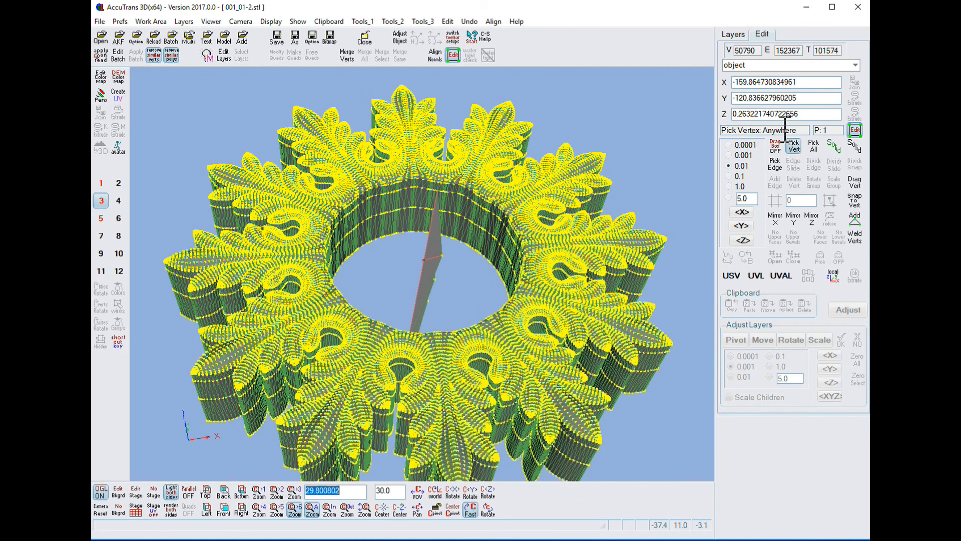
Show the ornament in Top view with parallel projection, with its vertex rows seen edge-on.
{"action": "left_click", "coordinate": [206, 493]}
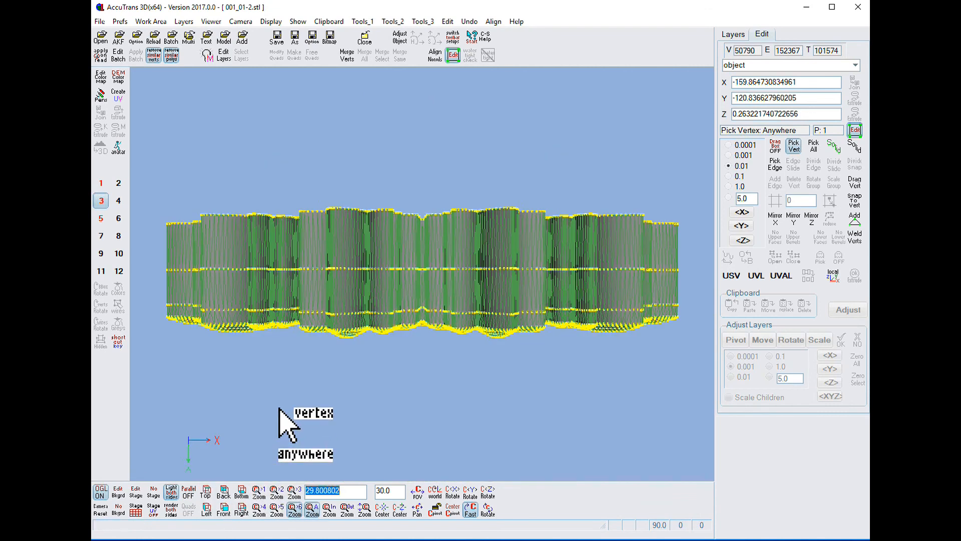
{"action": "left_click", "coordinate": [189, 492]}
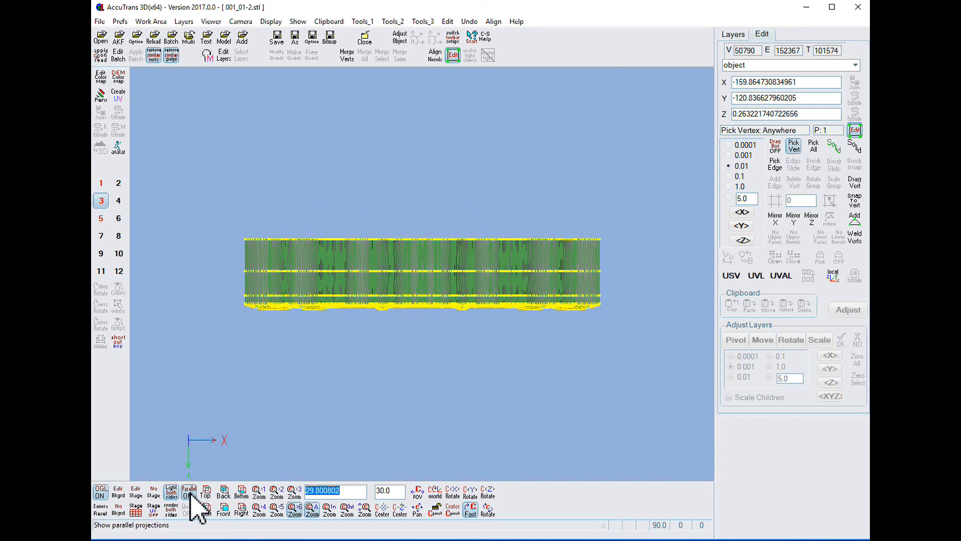
{"action": "scroll", "coordinate": [259, 400], "scroll_direction": "up", "scroll_amount": 3}
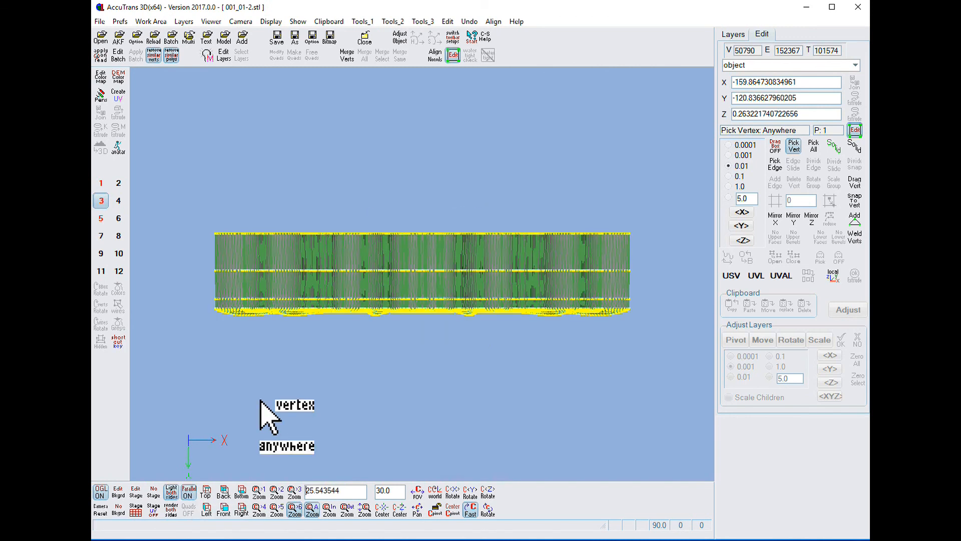
Turn on Drag Box and box-select the whole vertex row nearest the ornament's decorated face.
{"action": "scroll", "coordinate": [260, 400], "scroll_direction": "up", "scroll_amount": 1}
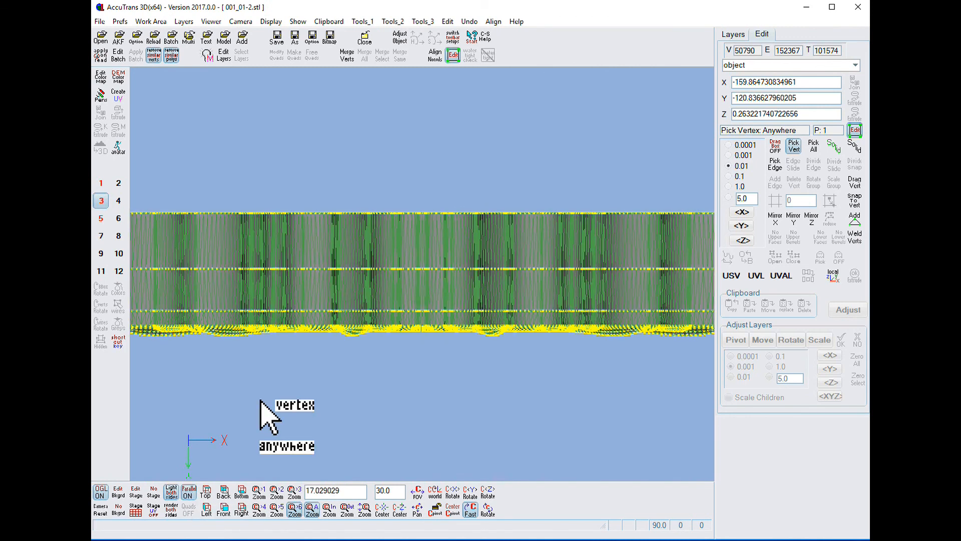
{"action": "scroll", "coordinate": [260, 400], "scroll_direction": "down", "scroll_amount": 1}
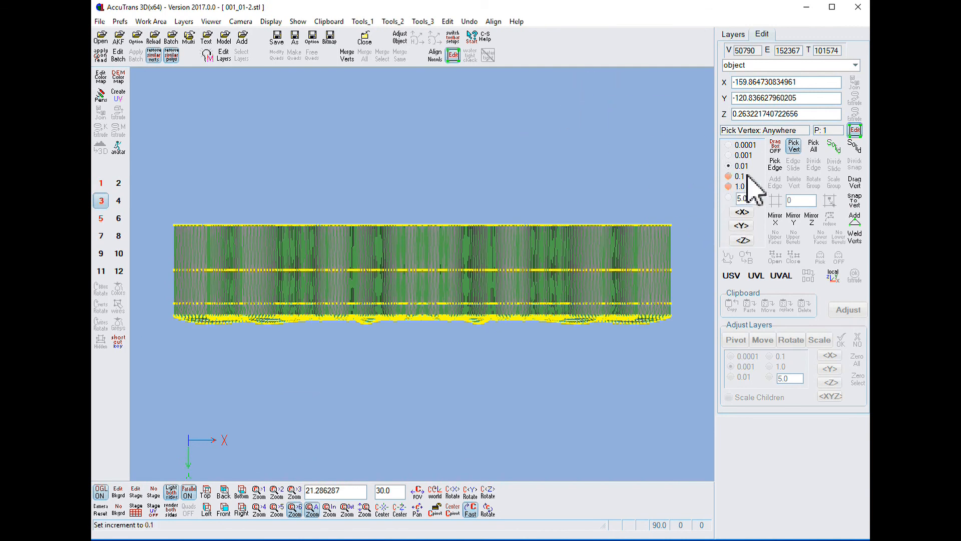
{"action": "left_click", "coordinate": [776, 147]}
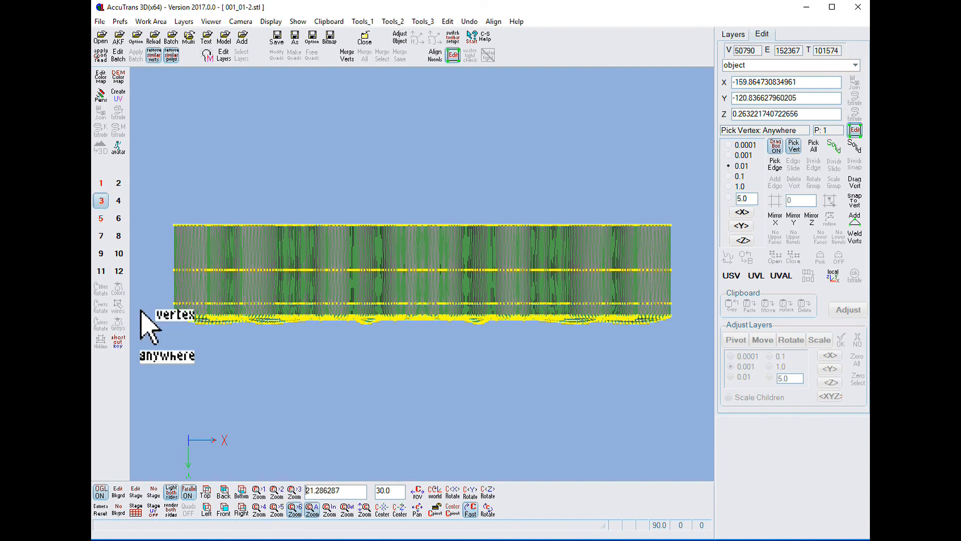
{"action": "left_click_drag", "start_coordinate": [185, 299], "coordinate": [683, 307]}
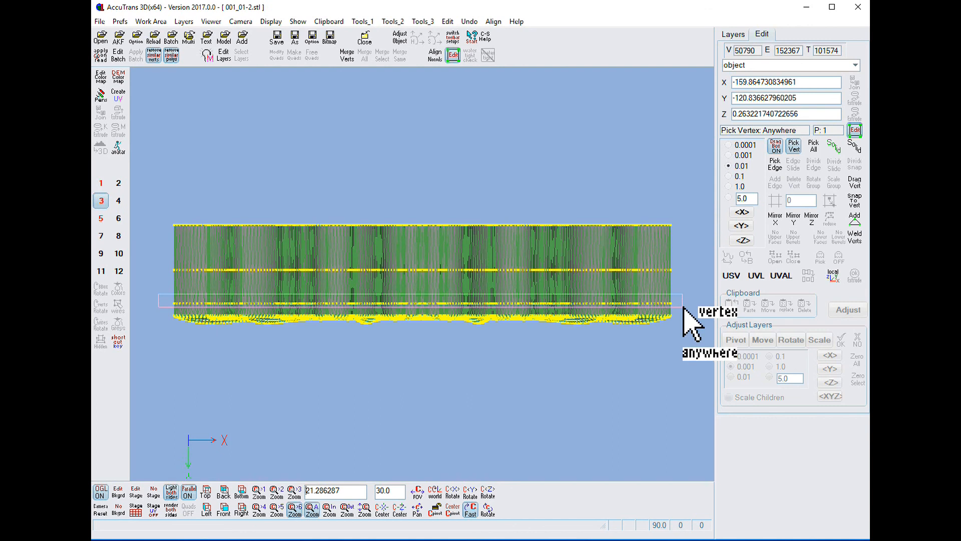
{"action": "left_click_drag", "start_coordinate": [683, 306], "coordinate": [683, 306]}
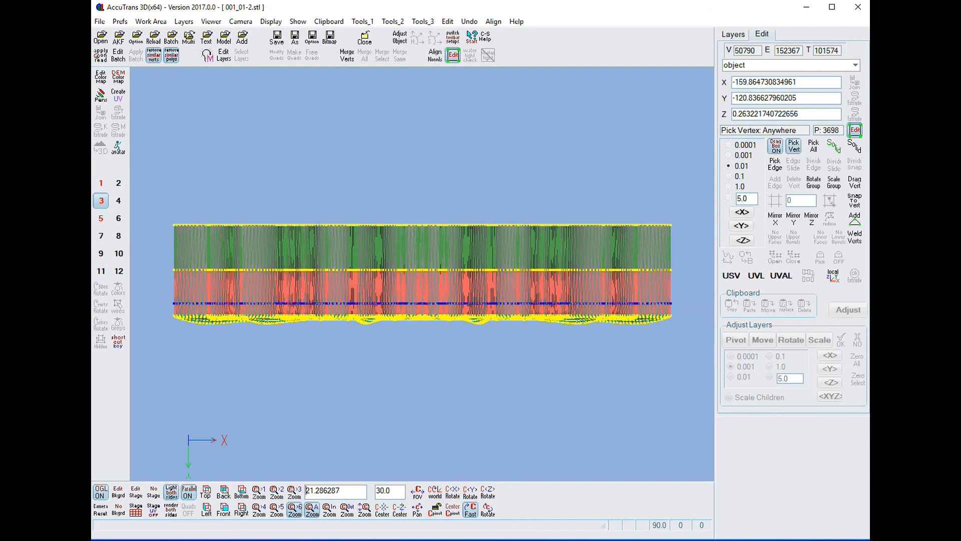
Scale the selected vertex row to 1.04 on X, Y and Z with Scale Group and inspect the flared sides.
{"action": "left_click_drag", "start_coordinate": [488, 509], "coordinate": [626, 409]}
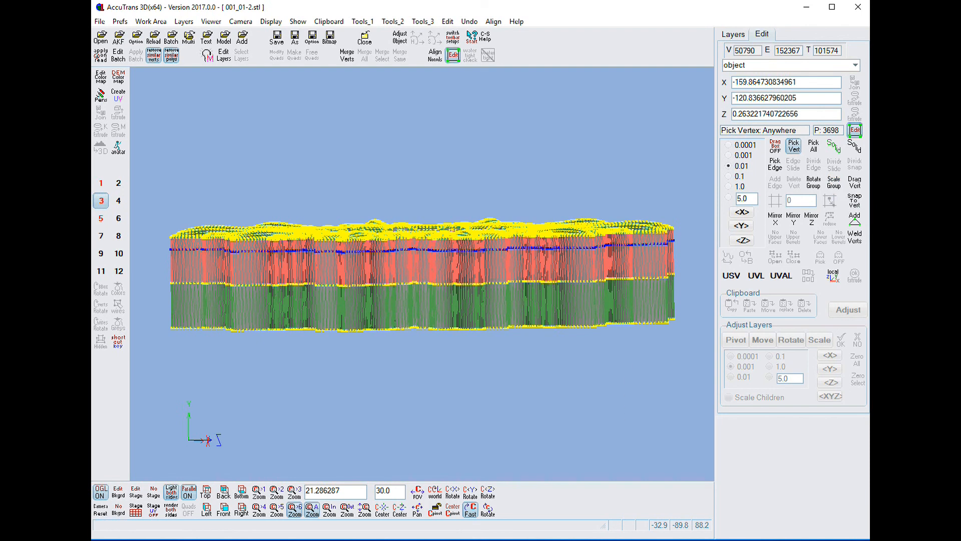
{"action": "mouse_move", "coordinate": [488, 510]}
{"action": "left_mouse_down"}
{"action": "mouse_move", "coordinate": [488, 538]}
{"action": "mouse_move", "coordinate": [498, 495]}
{"action": "left_mouse_up"}
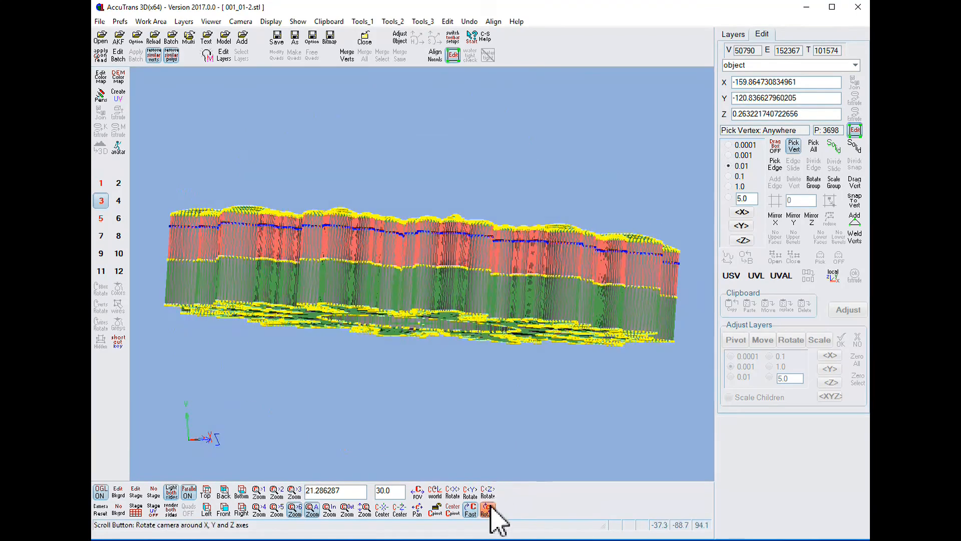
{"action": "left_click", "coordinate": [834, 183]}
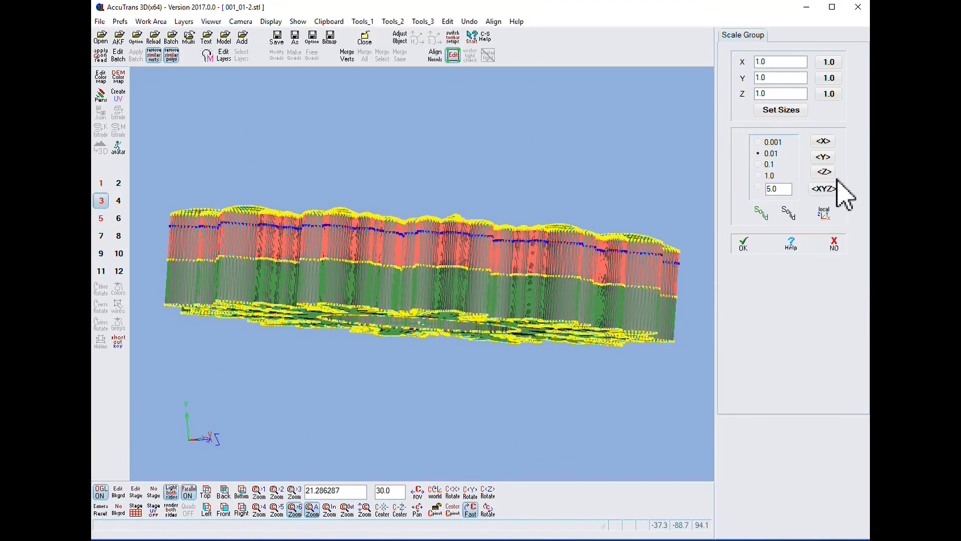
{"action": "left_click", "coordinate": [774, 62]}
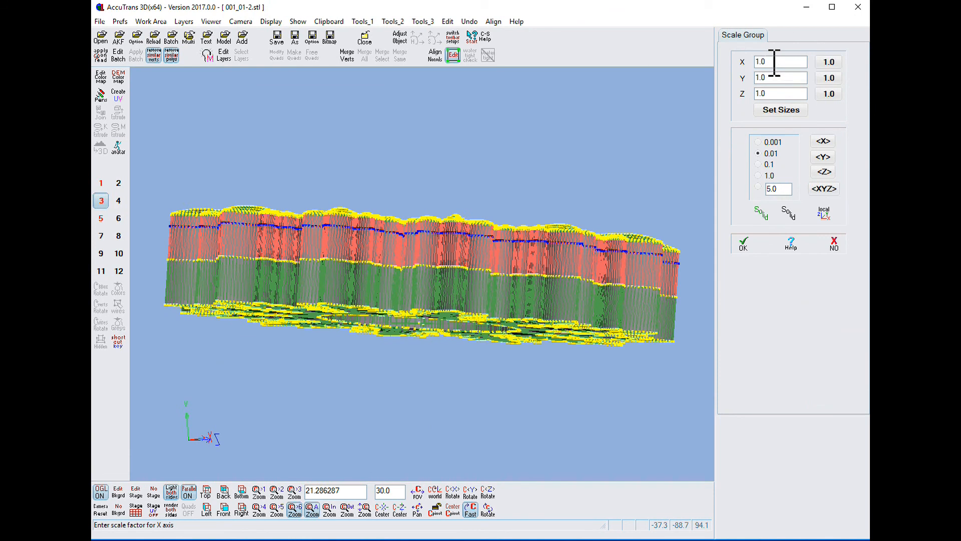
{"action": "type", "text": "4"}
{"action": "key", "text": "Return"}
{"action": "left_click", "coordinate": [488, 511]}
{"action": "left_click_drag", "start_coordinate": [485, 518], "coordinate": [488, 510]}
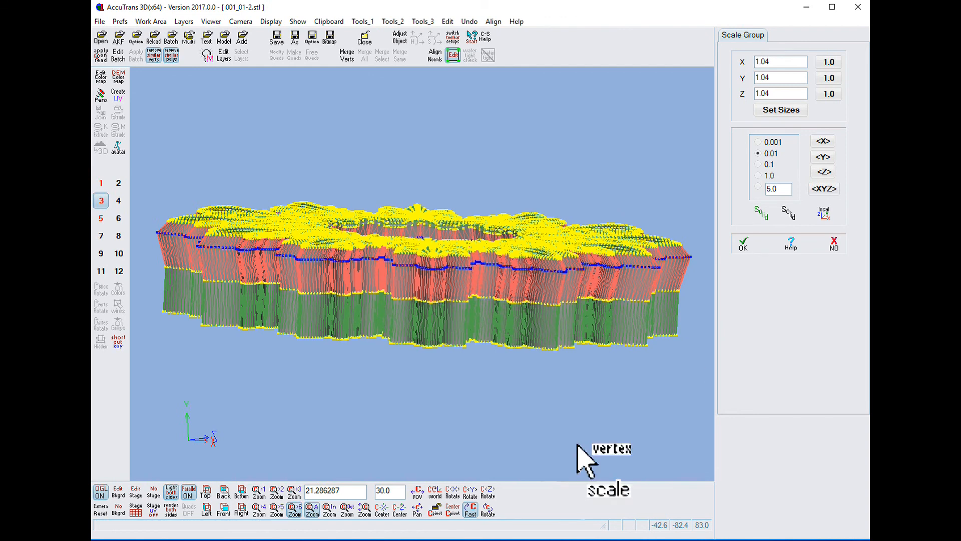
{"action": "left_click_drag", "start_coordinate": [493, 516], "coordinate": [457, 520]}
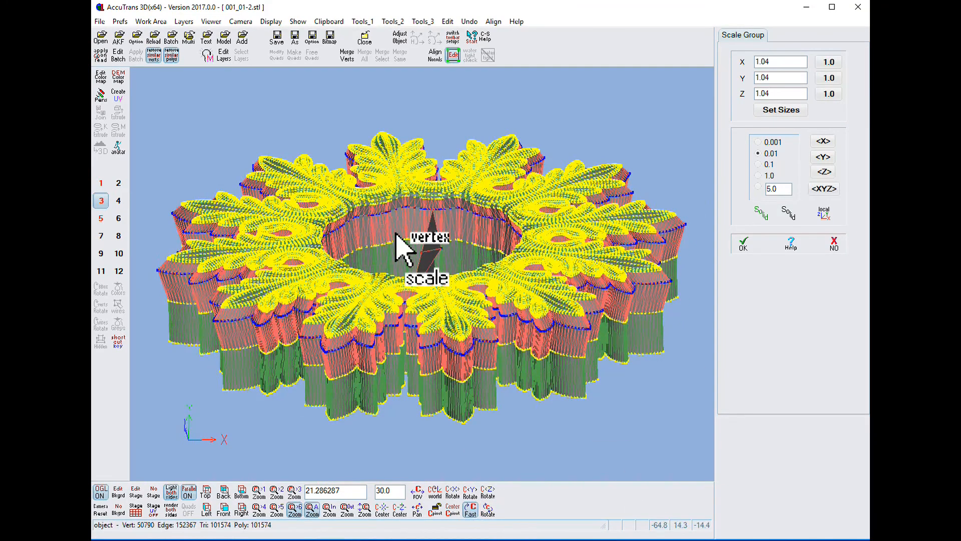
{"action": "left_click_drag", "start_coordinate": [490, 513], "coordinate": [506, 500]}
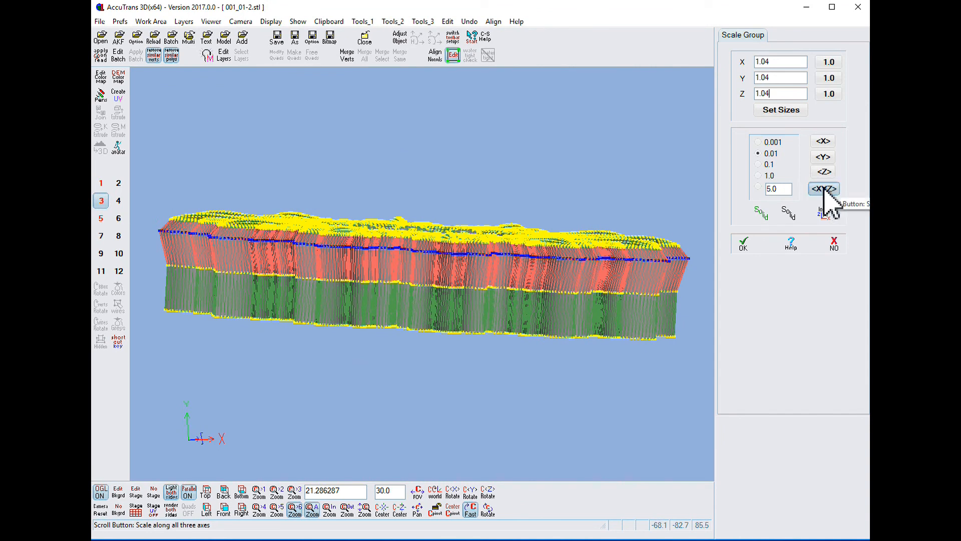
Reduce the row's scale factors to 1.02 on all three axes and accept the scaling.
{"action": "mouse_move", "coordinate": [820, 192]}
{"action": "left_mouse_down"}
{"action": "mouse_move", "coordinate": [800, 192]}
{"action": "mouse_move", "coordinate": [841, 190]}
{"action": "mouse_move", "coordinate": [824, 186]}
{"action": "left_mouse_up"}
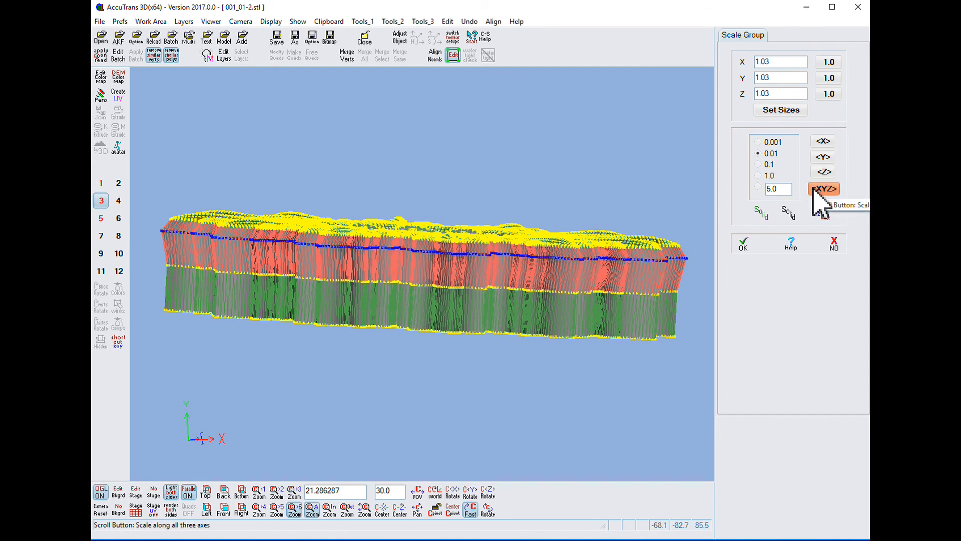
{"action": "scroll", "coordinate": [813, 191], "scroll_direction": "down", "scroll_amount": 1}
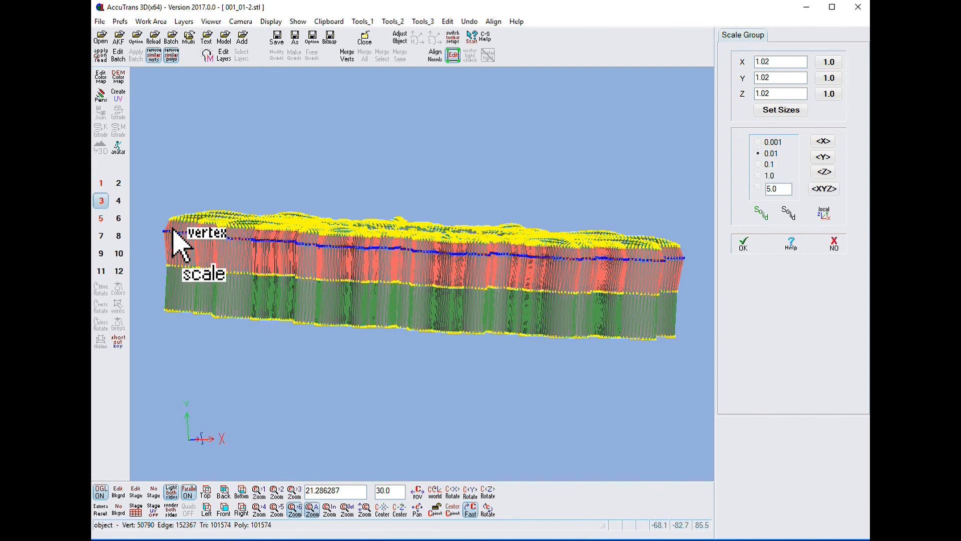
{"action": "left_click", "coordinate": [743, 244]}
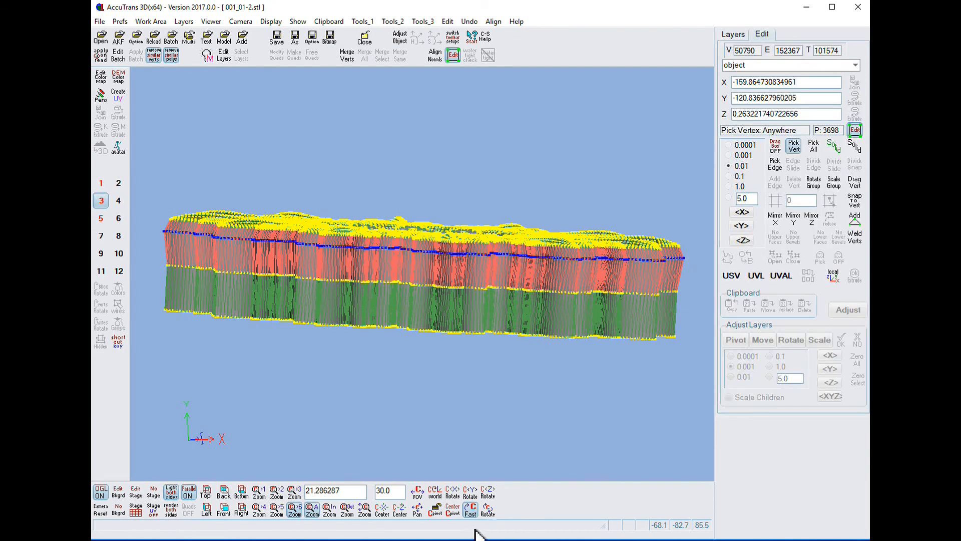
Pick the middle triangle's midpoint vertex as the first vertex, turn on Drag Box and try to box-select the middle row in Top view.
{"action": "left_click", "coordinate": [487, 510]}
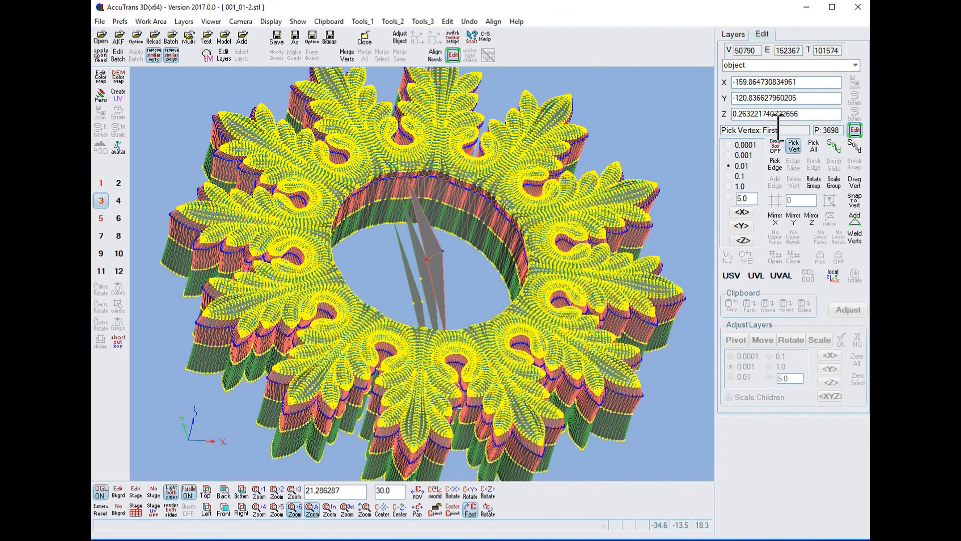
{"action": "left_click", "coordinate": [422, 280]}
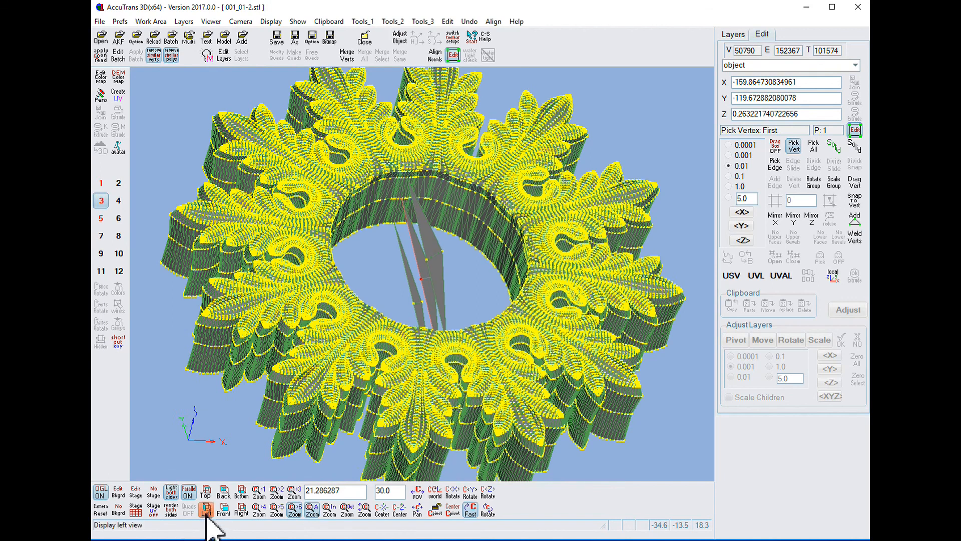
{"action": "left_click", "coordinate": [206, 492]}
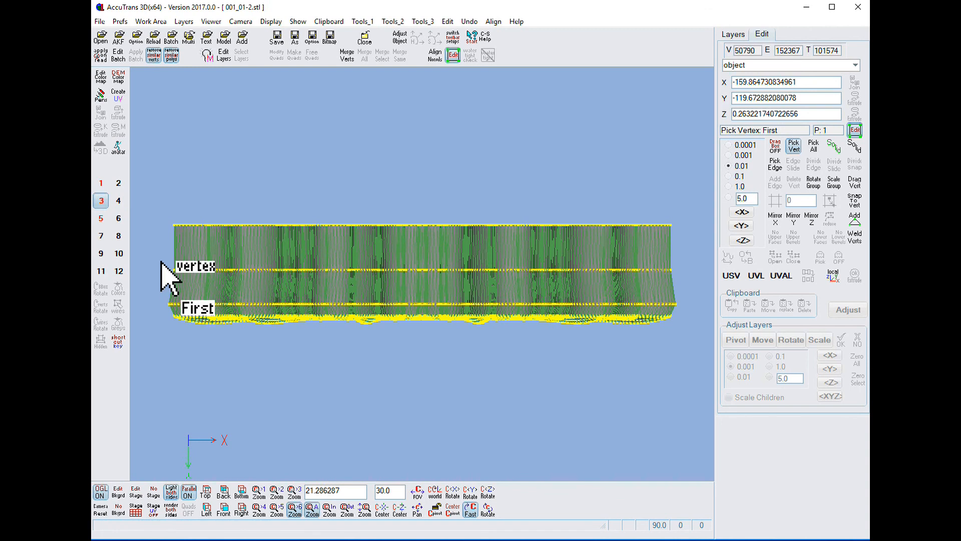
{"action": "left_click", "coordinate": [775, 145]}
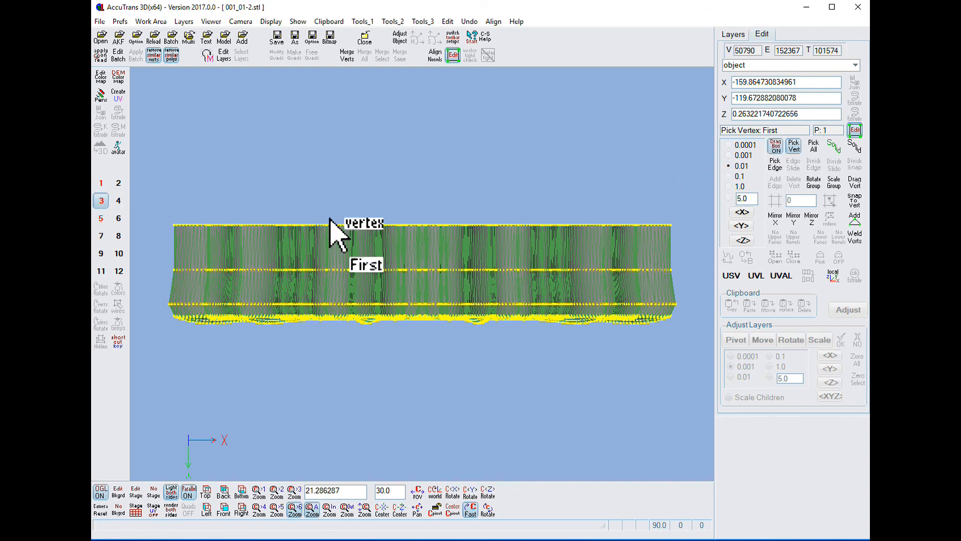
{"action": "left_click_drag", "start_coordinate": [158, 256], "coordinate": [688, 278]}
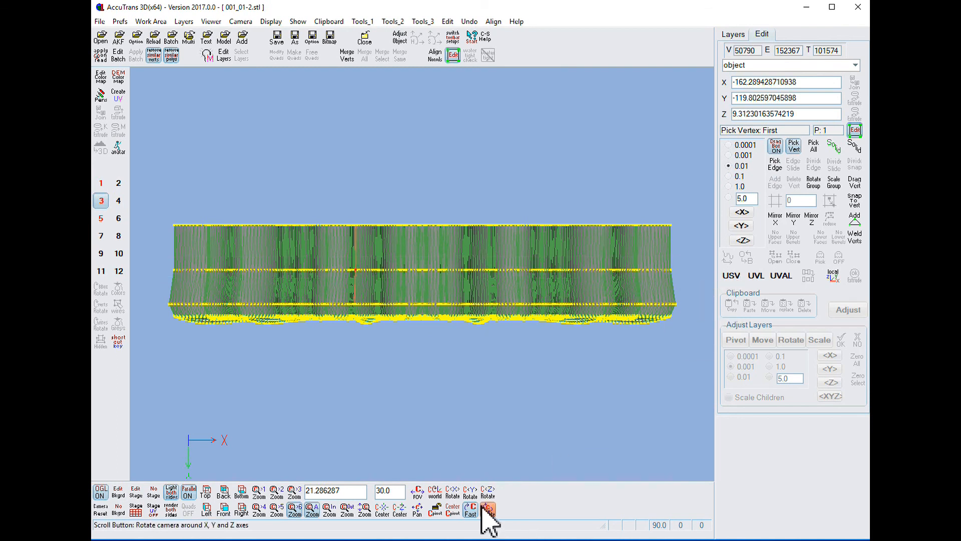
Pick the middle triangle's midpoint vertex again in First mode, switch to Anywhere mode, and box-select the middle vertex row in Top view.
{"action": "scroll", "coordinate": [493, 518], "scroll_direction": "down", "scroll_amount": 10}
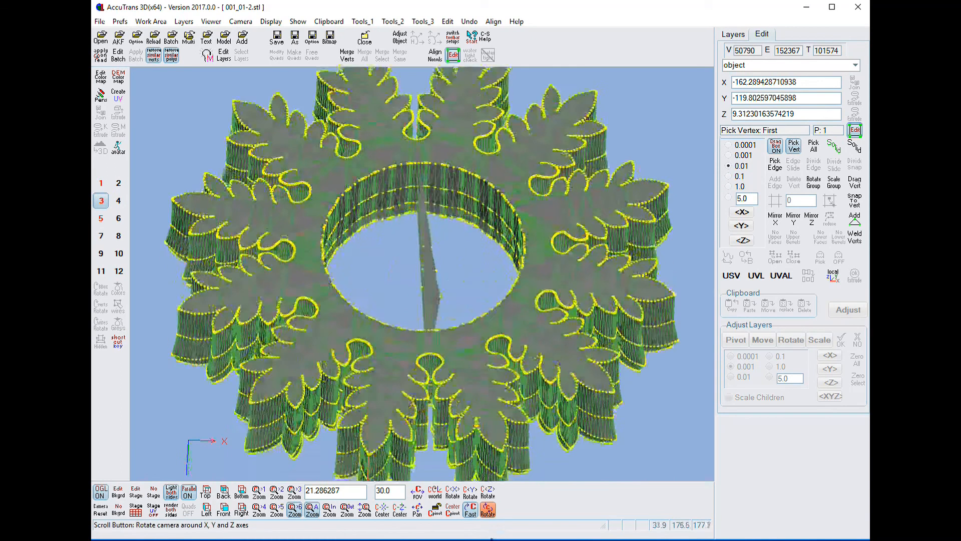
{"action": "left_click", "coordinate": [424, 271]}
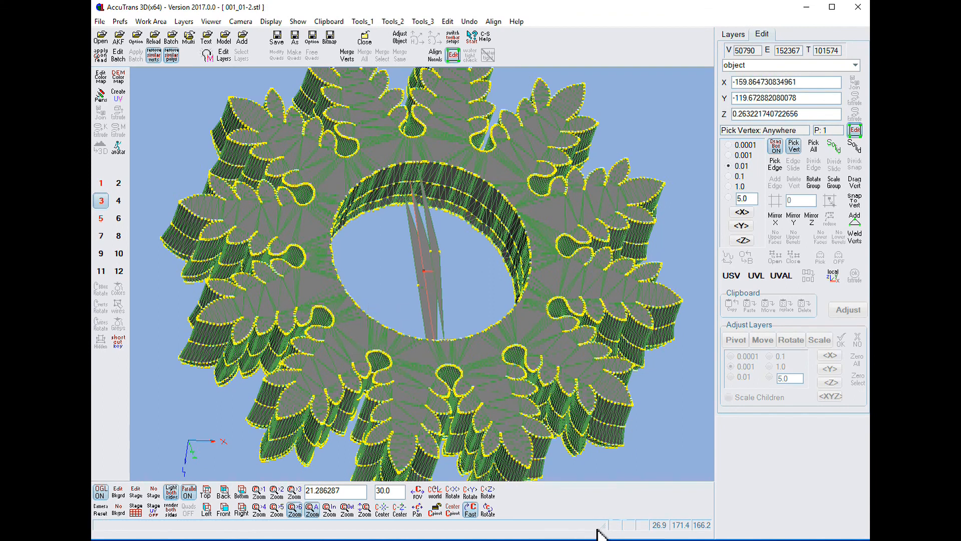
{"action": "left_click", "coordinate": [204, 493]}
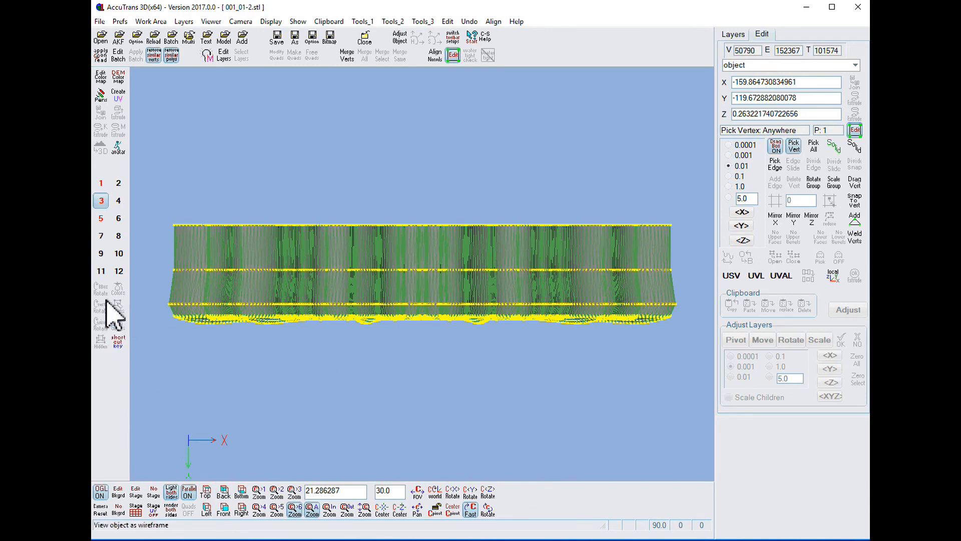
{"action": "mouse_move", "coordinate": [157, 261]}
{"action": "left_mouse_down"}
{"action": "mouse_move", "coordinate": [294, 296]}
{"action": "mouse_move", "coordinate": [655, 263]}
{"action": "mouse_move", "coordinate": [701, 276]}
{"action": "left_mouse_up"}
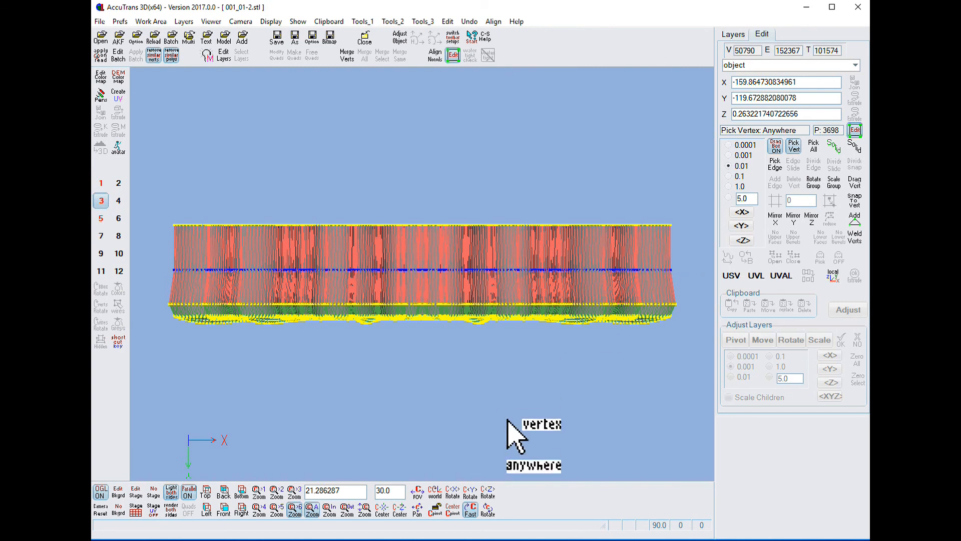
Scale the selected middle vertex row to 1.04 on X, Y and Z with Scale Group and accept it.
{"action": "left_click_drag", "start_coordinate": [489, 513], "coordinate": [611, 513]}
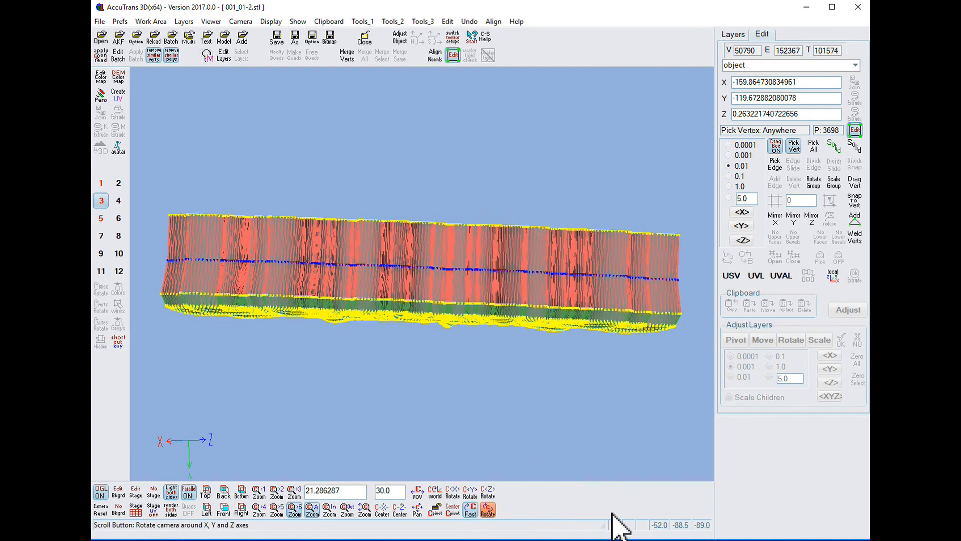
{"action": "left_click", "coordinate": [834, 183]}
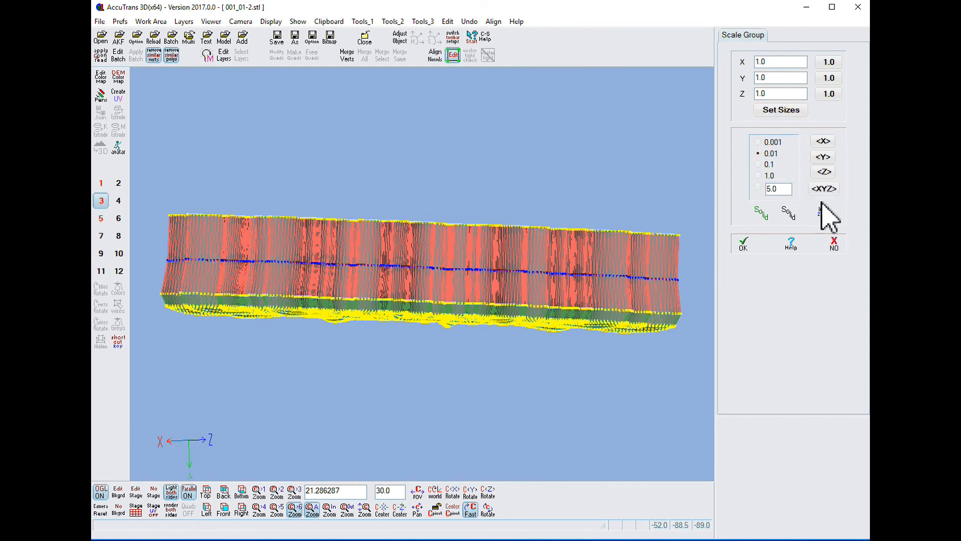
{"action": "scroll", "coordinate": [834, 190], "scroll_direction": "up", "scroll_amount": 6}
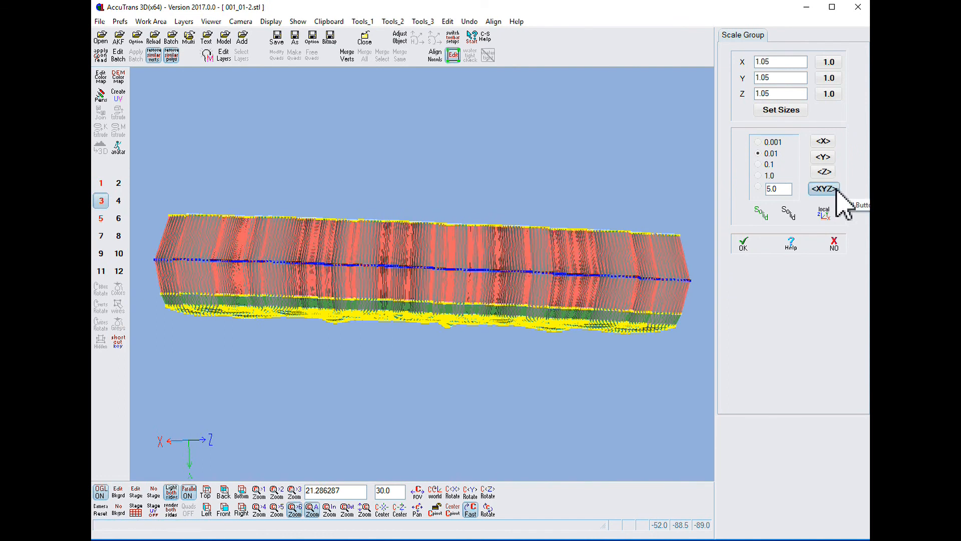
{"action": "scroll", "coordinate": [836, 191], "scroll_direction": "down", "scroll_amount": 1}
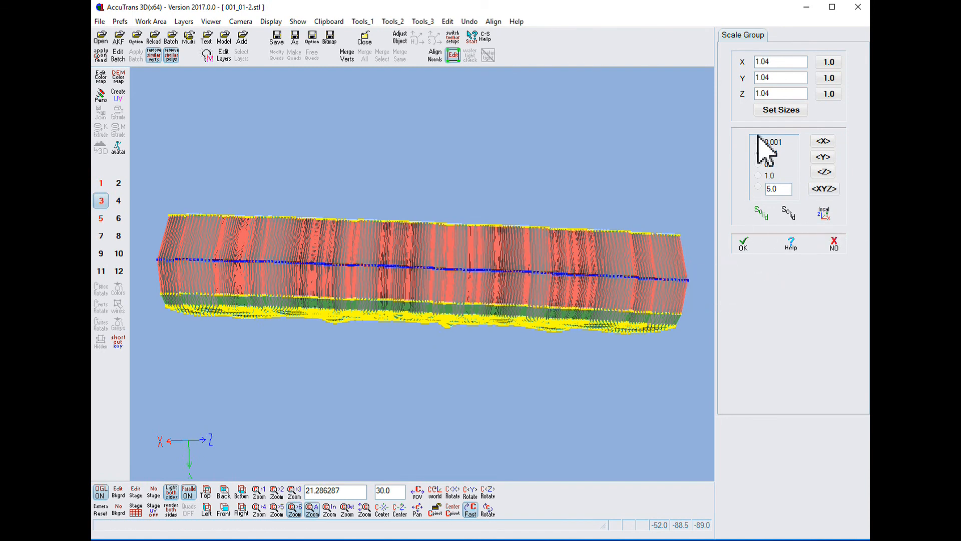
{"action": "left_click", "coordinate": [744, 244]}
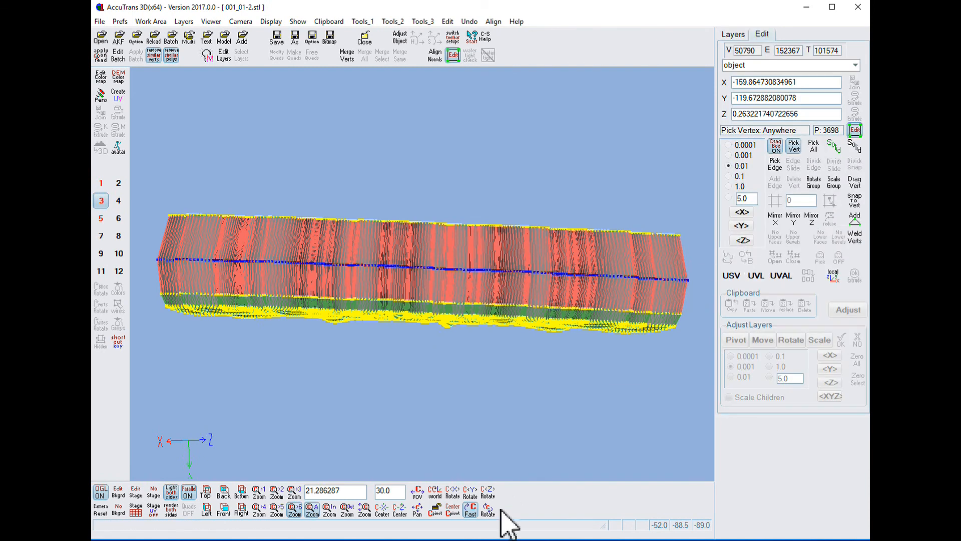
Pick a vertex of an outer triangle across the hole as the first vertex, then box-select the flat face's vertex row in Anywhere mode.
{"action": "left_click_drag", "start_coordinate": [495, 510], "coordinate": [495, 540]}
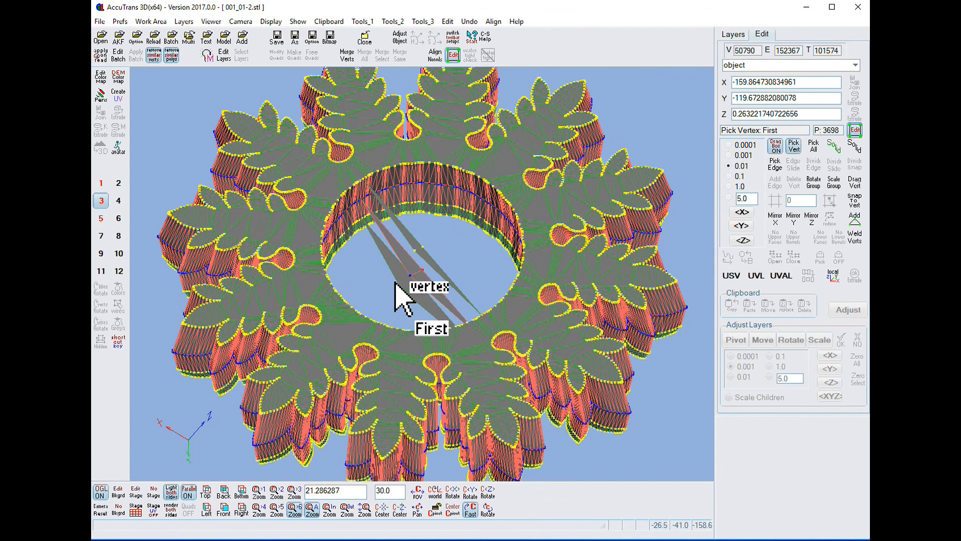
{"action": "left_click", "coordinate": [406, 298], "text": "ctrl"}
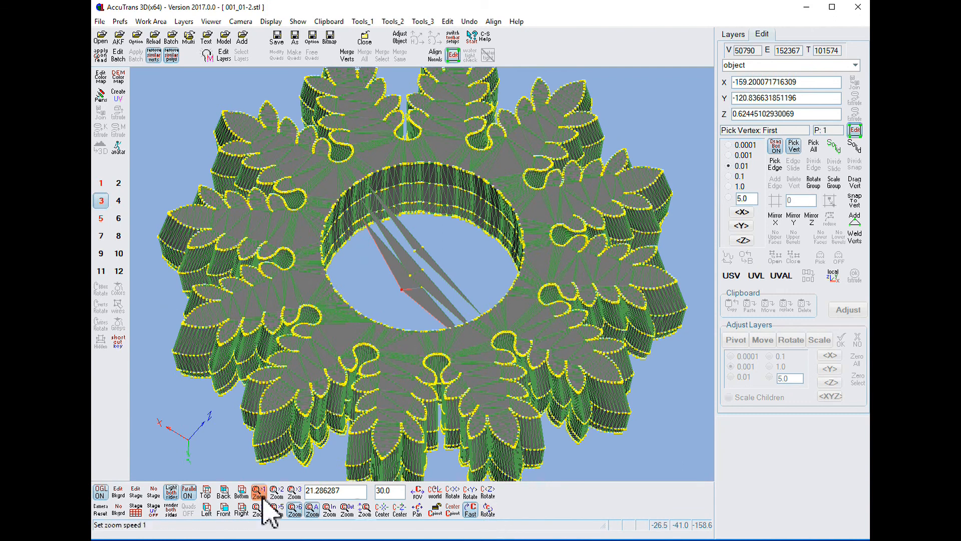
{"action": "left_click", "coordinate": [208, 493]}
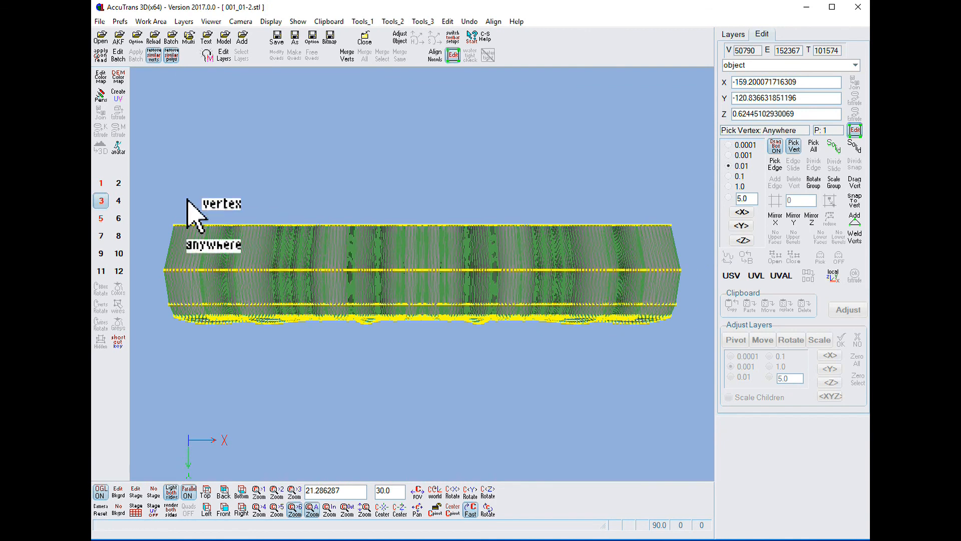
{"action": "left_click_drag", "start_coordinate": [154, 205], "coordinate": [687, 241]}
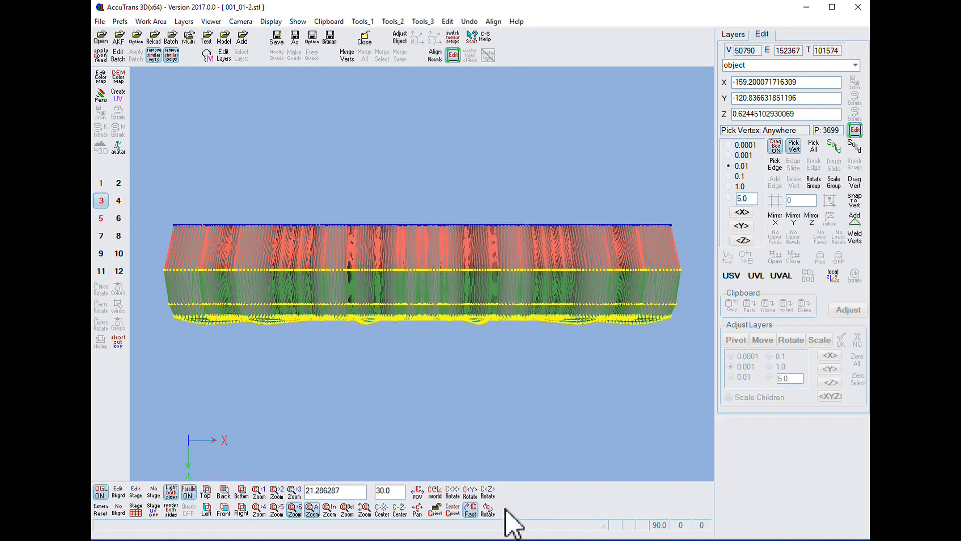
Switch vertex picking to Erase mode and box-deselect the flat face's vertices along the far part of the central hole's rim.
{"action": "left_click_drag", "start_coordinate": [492, 507], "coordinate": [489, 534]}
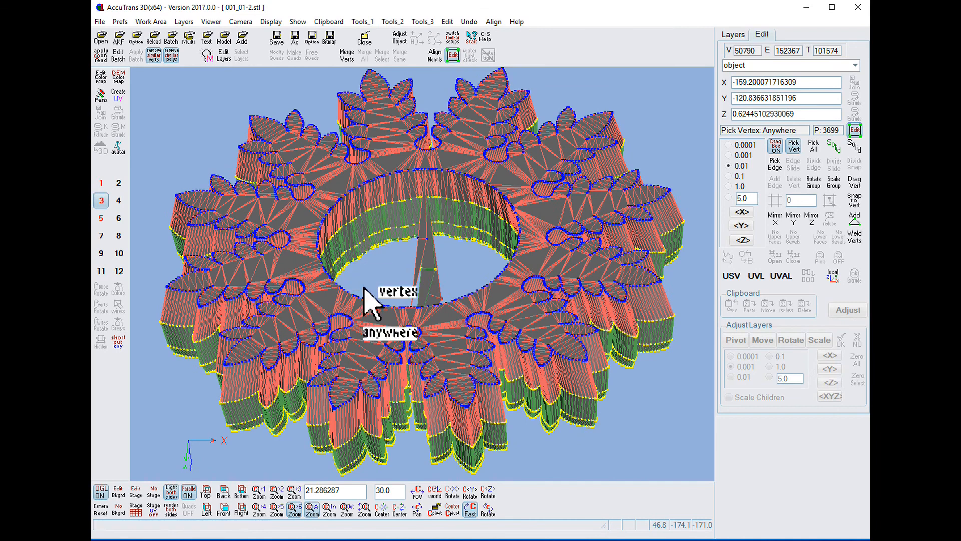
{"action": "key", "text": "ctrl"}
{"action": "left_click", "coordinate": [315, 290], "text": "ctrl"}
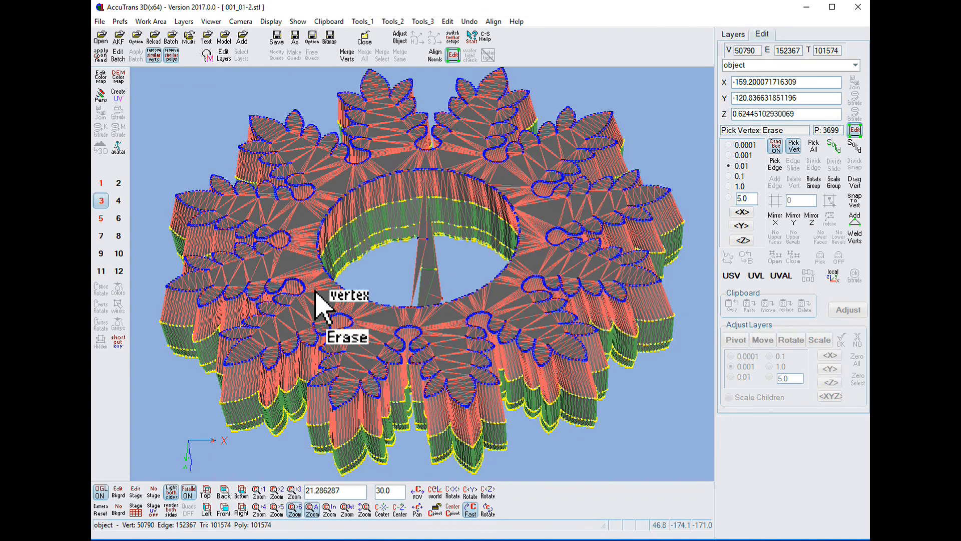
{"action": "mouse_move", "coordinate": [397, 164]}
{"action": "left_mouse_down", "text": "ctrl"}
{"action": "mouse_move", "coordinate": [461, 185]}
{"action": "mouse_move", "coordinate": [458, 165]}
{"action": "mouse_move", "coordinate": [491, 184]}
{"action": "left_mouse_up", "text": "ctrl"}
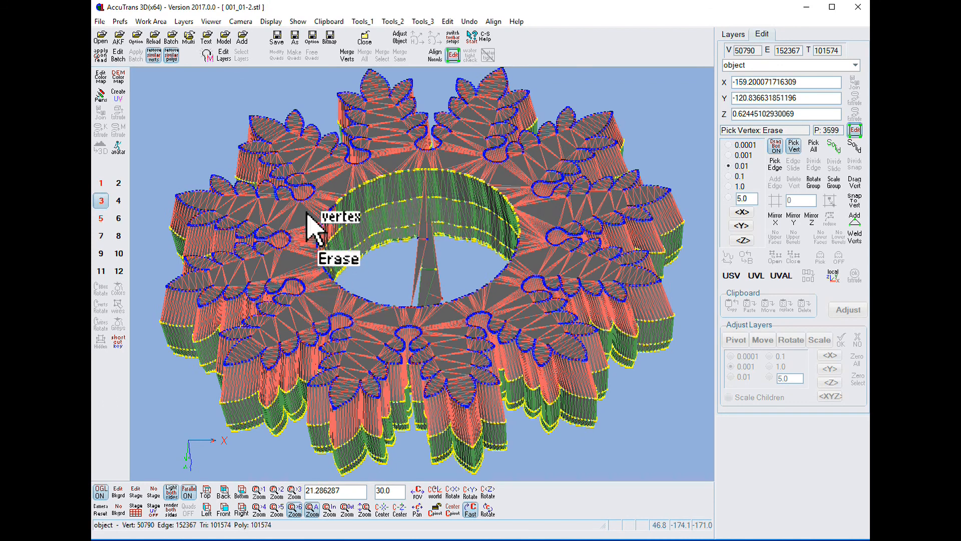
{"action": "left_click_drag", "start_coordinate": [321, 200], "coordinate": [343, 230]}
Box-deselect the remaining vertices around the central hole's flat-face rim, leaving only the ornament's outer outline selected.
{"action": "left_click_drag", "start_coordinate": [487, 510], "coordinate": [596, 525]}
{"action": "middle_click_drag", "start_coordinate": [461, 351], "coordinate": [461, 418]}
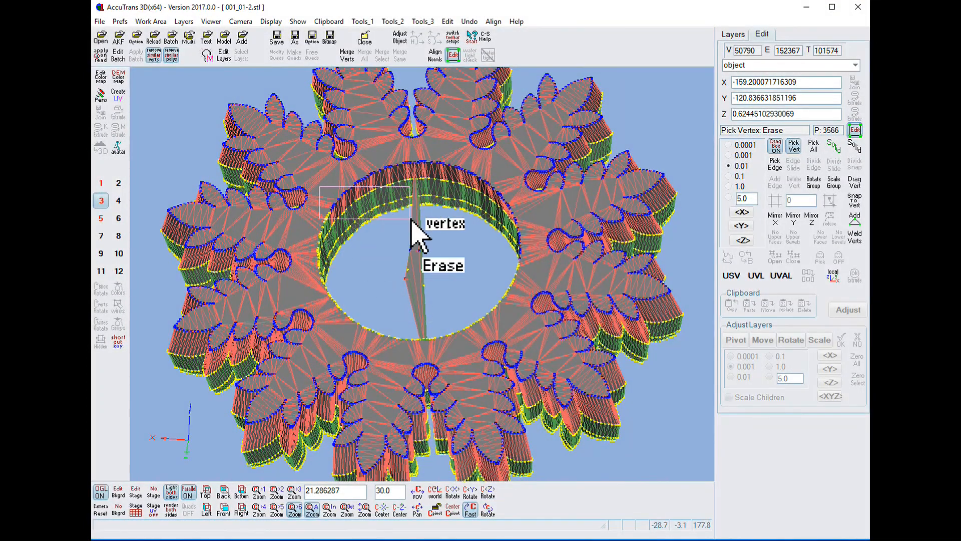
{"action": "left_click_drag", "start_coordinate": [345, 169], "coordinate": [430, 199]}
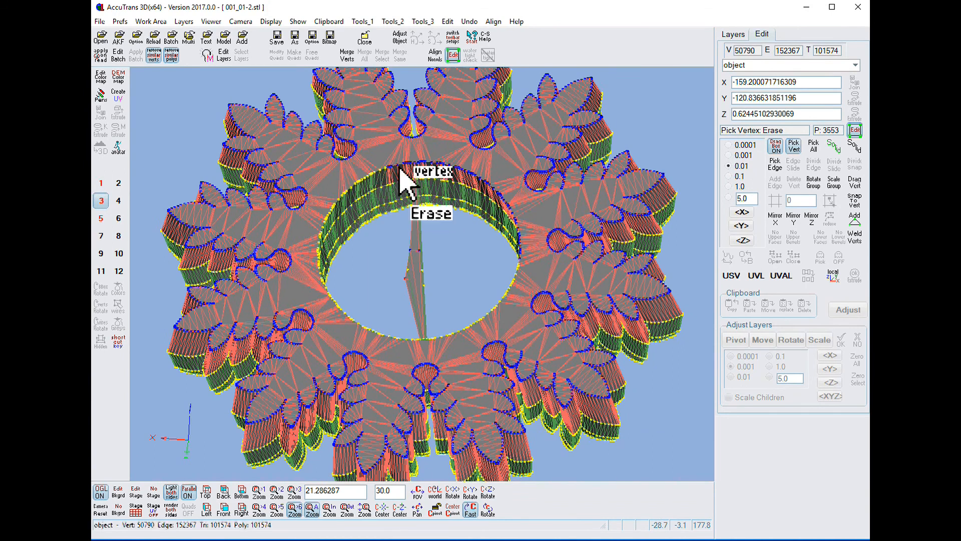
{"action": "left_click_drag", "start_coordinate": [385, 157], "coordinate": [477, 188]}
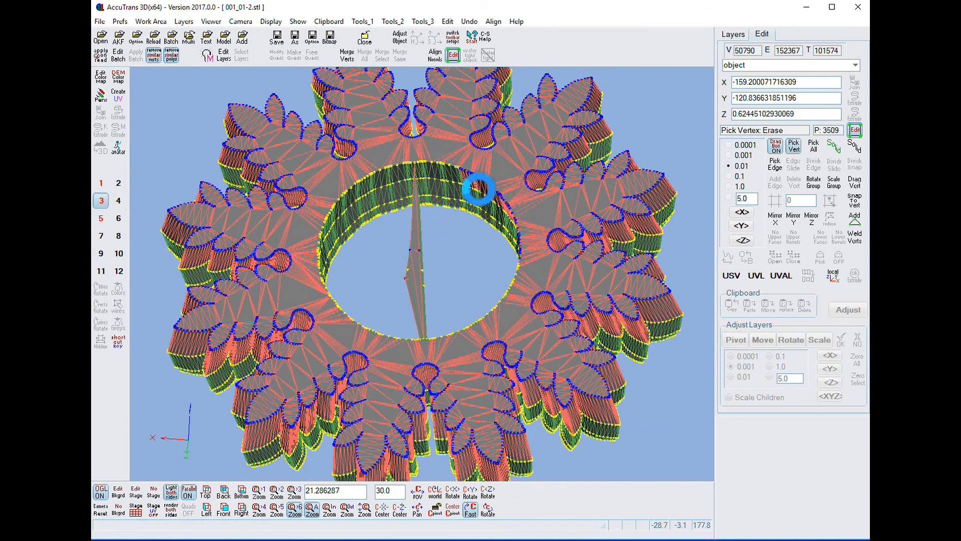
{"action": "left_click", "coordinate": [510, 231]}
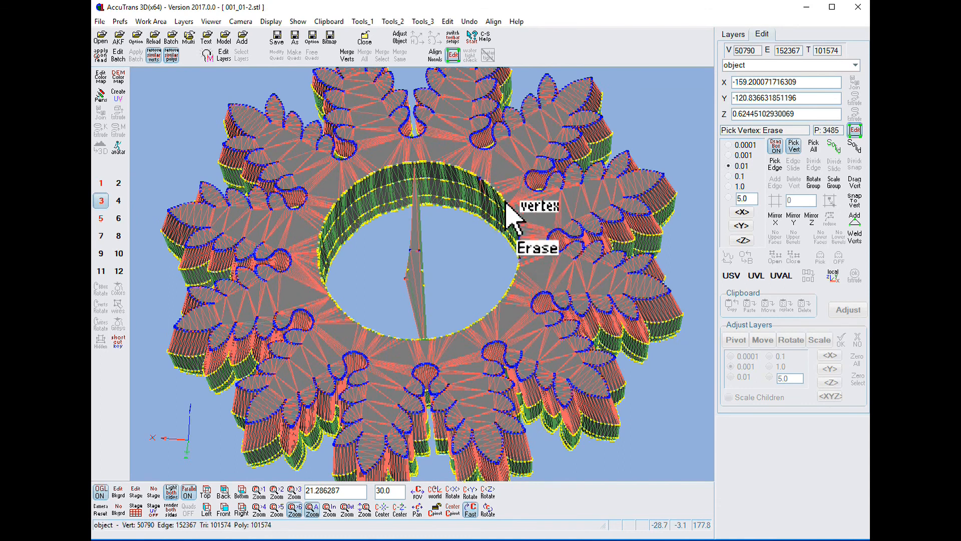
{"action": "left_click_drag", "start_coordinate": [509, 227], "coordinate": [523, 275]}
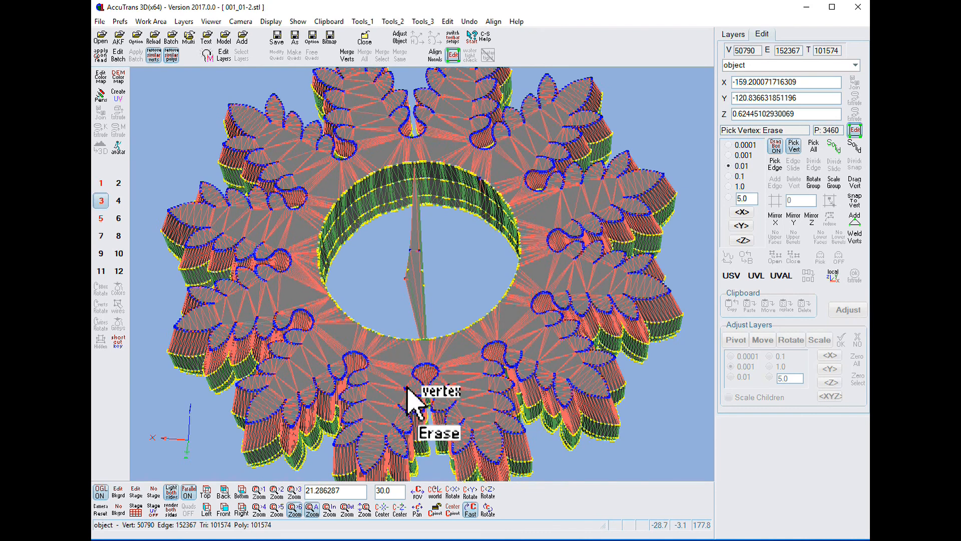
{"action": "left_click", "coordinate": [488, 507]}
{"action": "left_click_drag", "start_coordinate": [471, 201], "coordinate": [487, 216]}
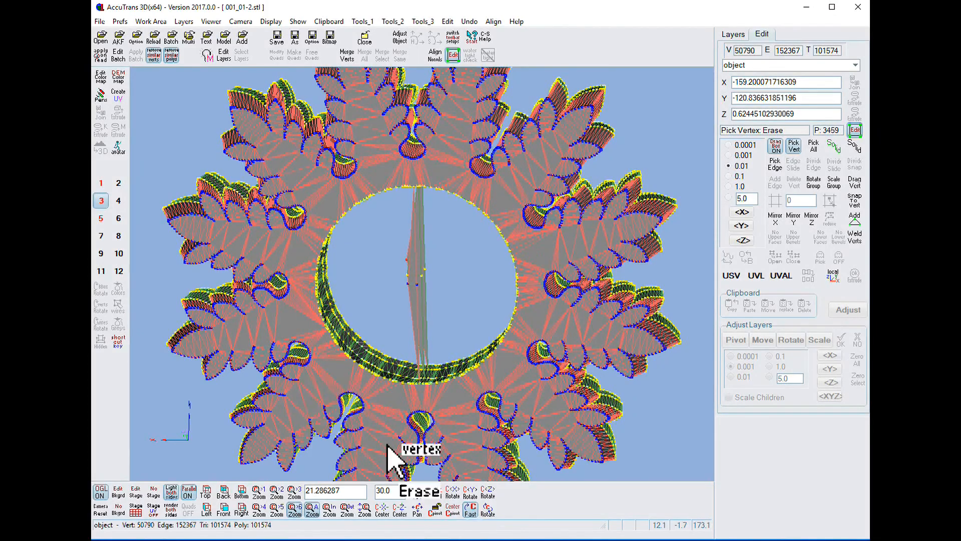
{"action": "left_click", "coordinate": [486, 510]}
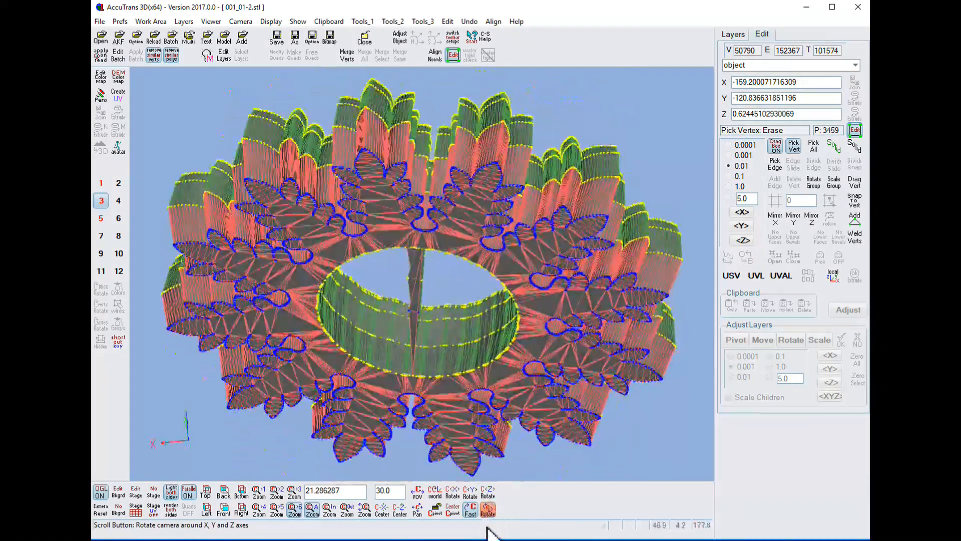
{"action": "scroll", "coordinate": [480, 379], "scroll_direction": "down", "scroll_amount": 1}
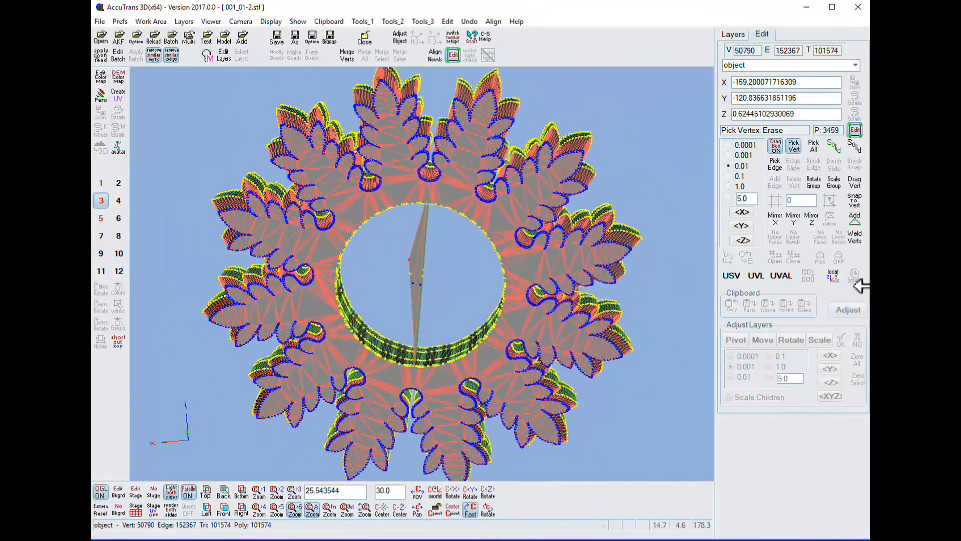
Scale the selected outer vertex row to 1.06 on X, Y and Z with Scale Group and accept it.
{"action": "left_click", "coordinate": [834, 184]}
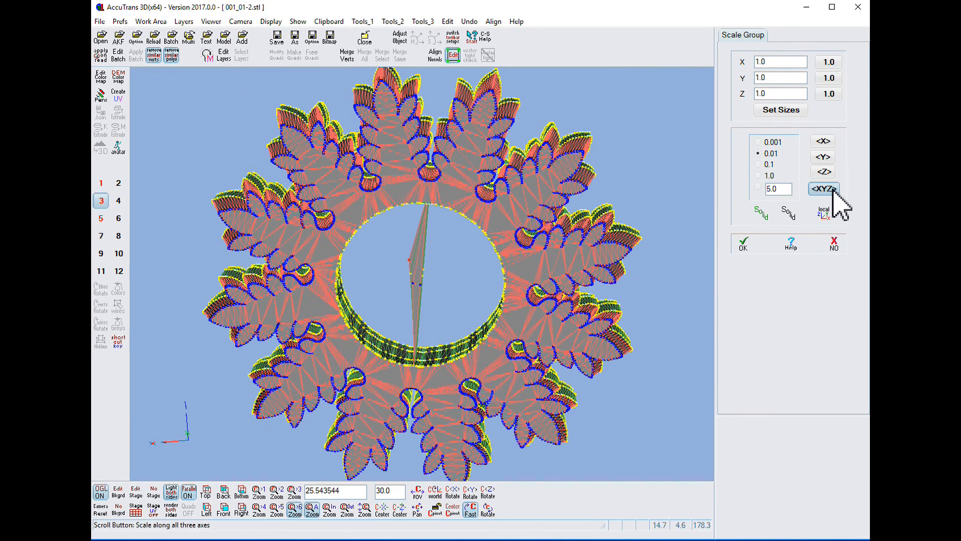
{"action": "scroll", "coordinate": [835, 200], "scroll_direction": "up", "scroll_amount": 10}
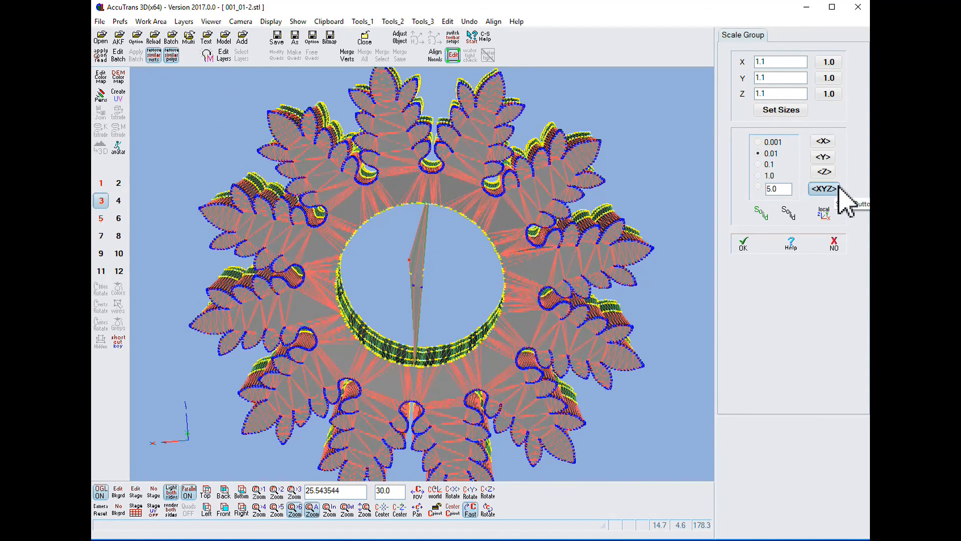
{"action": "scroll", "coordinate": [838, 186], "scroll_direction": "down", "scroll_amount": 4}
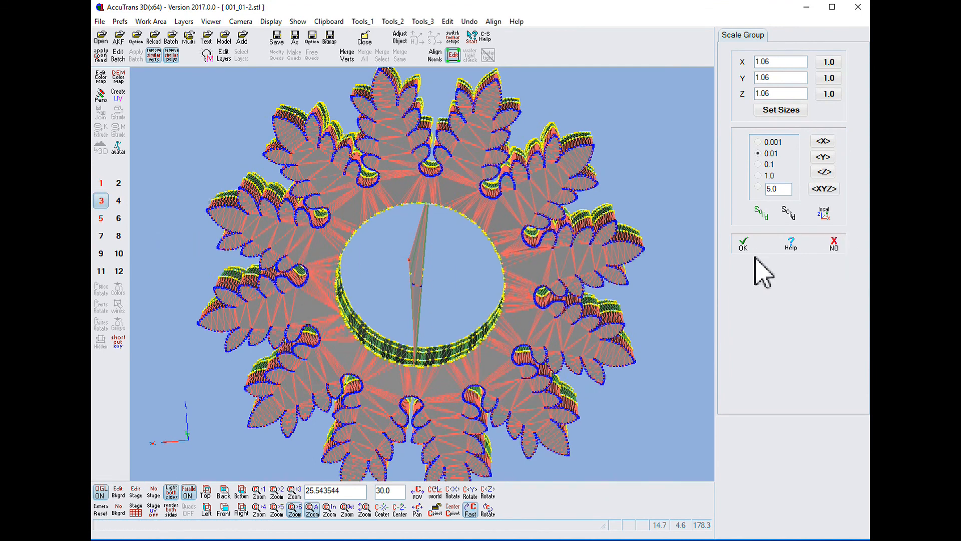
{"action": "left_click", "coordinate": [744, 244]}
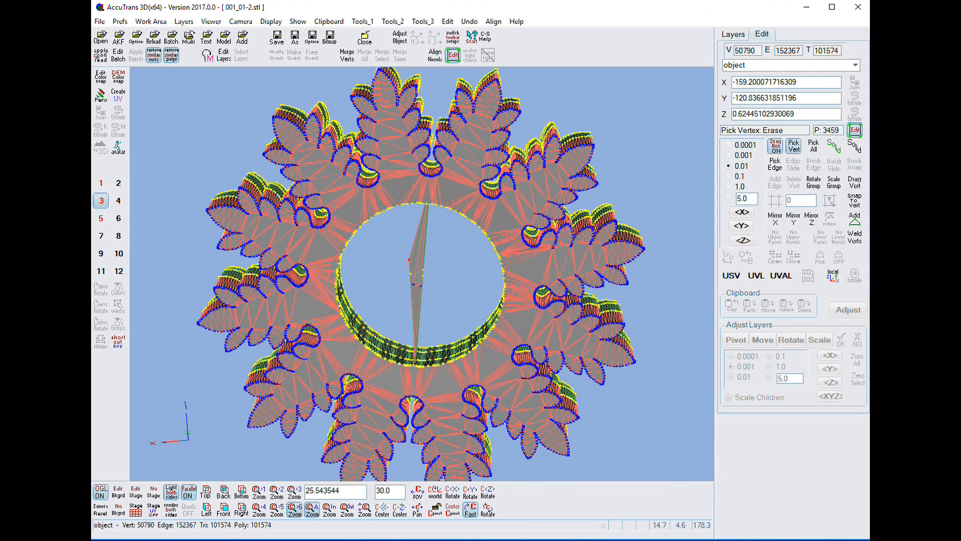
Pick an outer triangle's vertex inside the hole in First mode, then box-select the hole's flat-face rim vertices in Anywhere mode.
{"action": "left_click", "coordinate": [488, 510]}
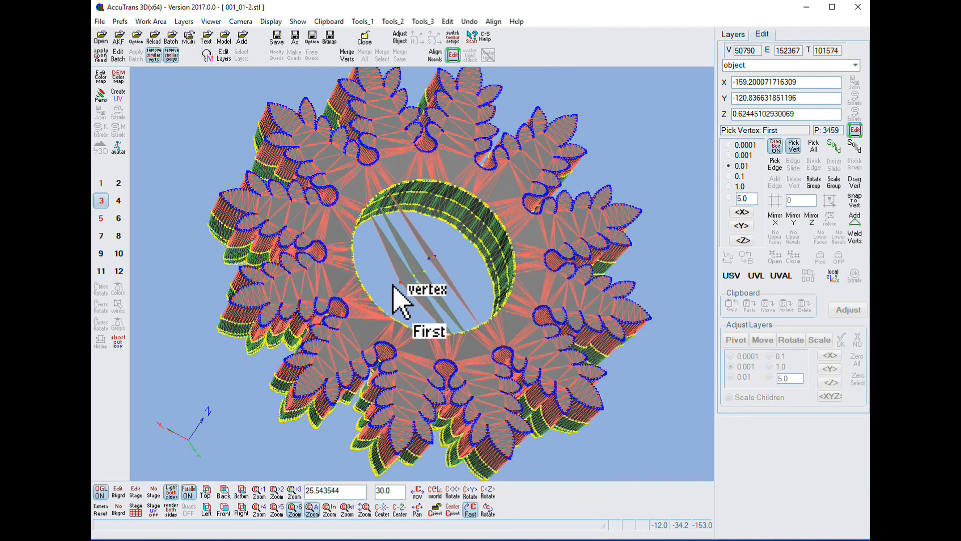
{"action": "left_click_drag", "start_coordinate": [405, 274], "coordinate": [405, 276]}
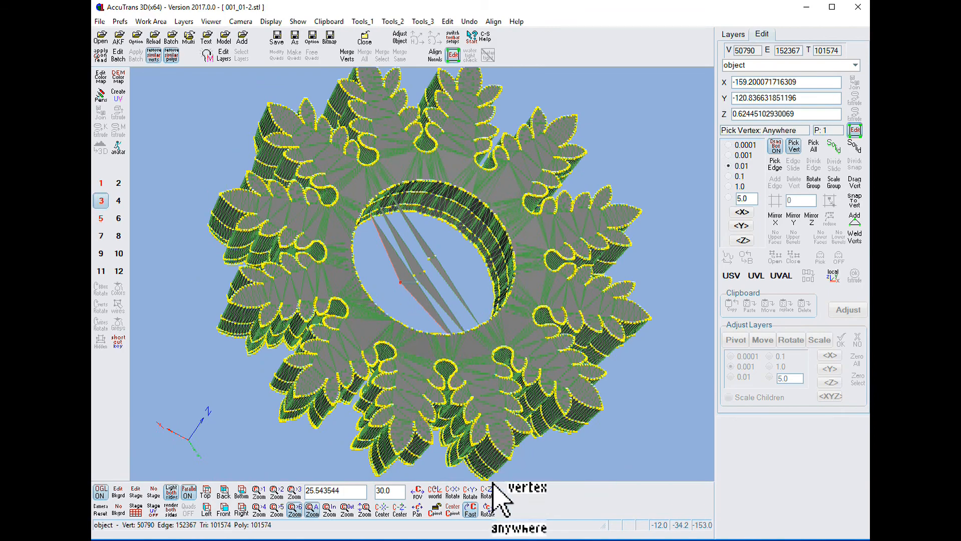
{"action": "left_click_drag", "start_coordinate": [488, 509], "coordinate": [591, 525]}
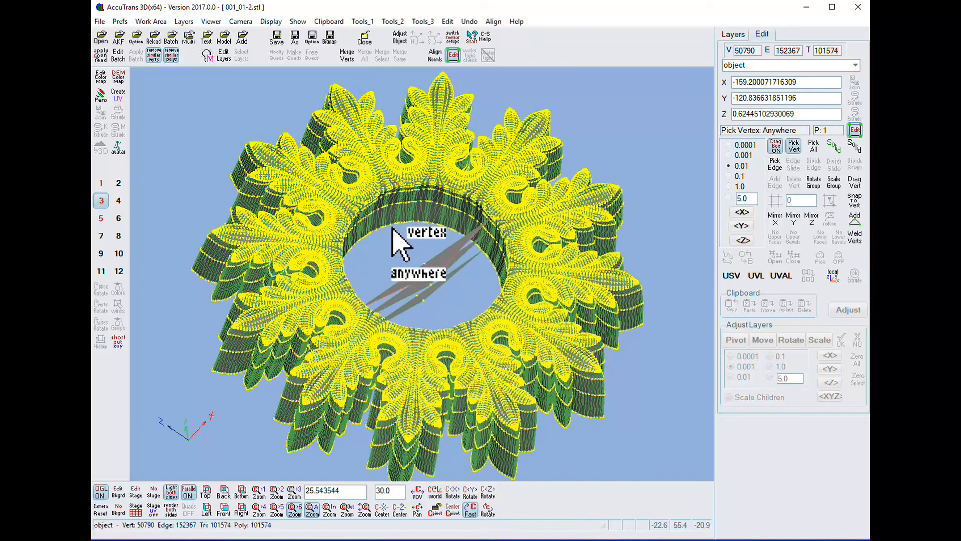
{"action": "left_click_drag", "start_coordinate": [383, 229], "coordinate": [463, 240]}
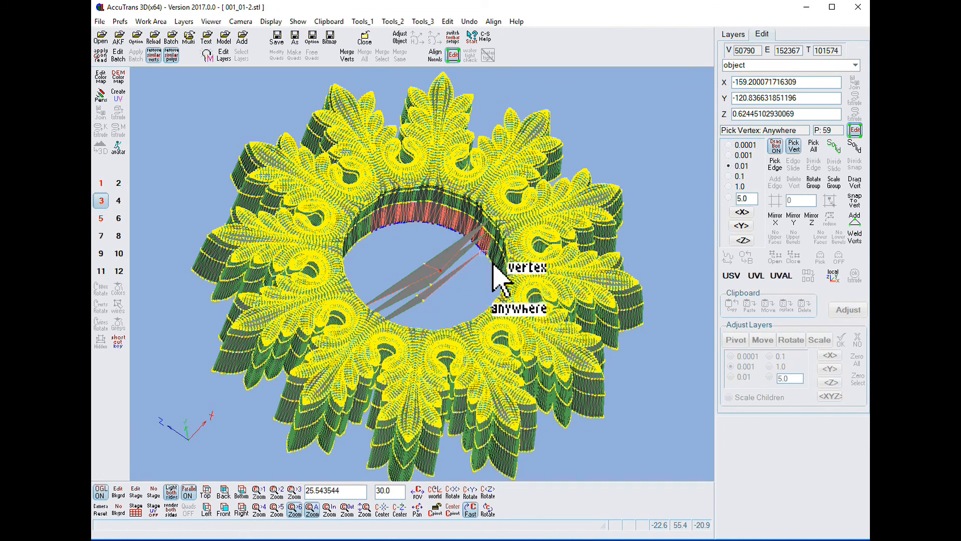
{"action": "left_click_drag", "start_coordinate": [494, 278], "coordinate": [495, 279]}
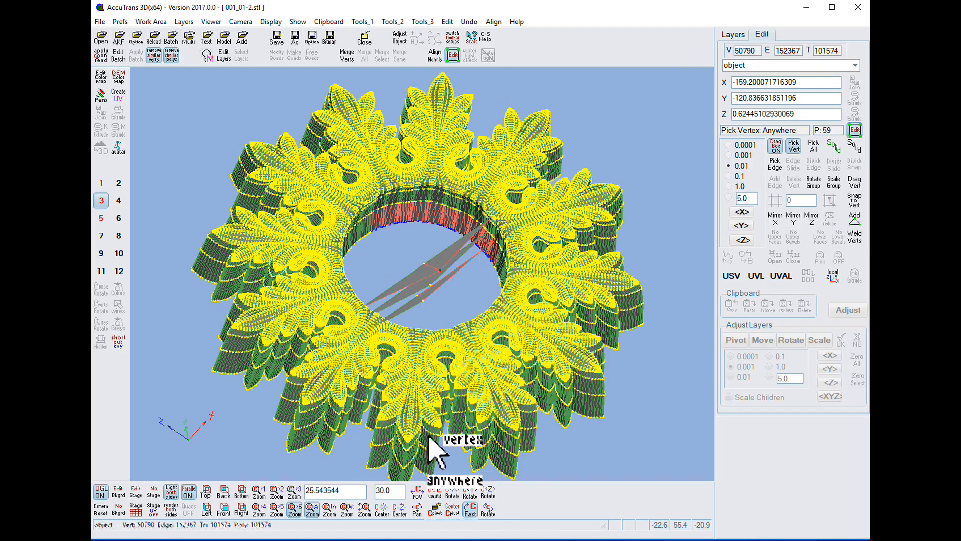
Box-select the remaining flat-face vertices around the central hole until the whole rim is selected.
{"action": "left_click", "coordinate": [487, 510]}
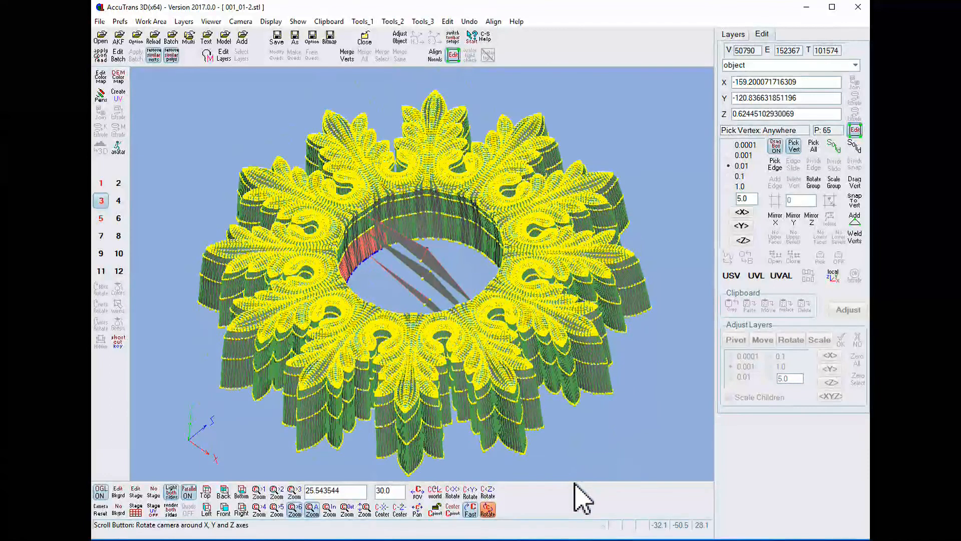
{"action": "left_click_drag", "start_coordinate": [575, 483], "coordinate": [574, 483]}
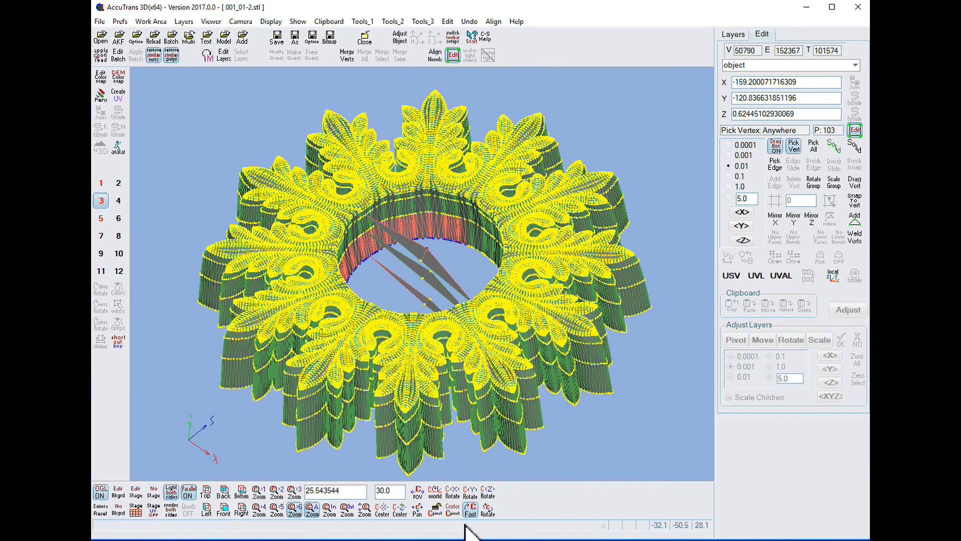
{"action": "mouse_move", "coordinate": [490, 521]}
{"action": "left_mouse_down"}
{"action": "mouse_move", "coordinate": [532, 516]}
{"action": "mouse_move", "coordinate": [555, 525]}
{"action": "mouse_move", "coordinate": [488, 533]}
{"action": "mouse_move", "coordinate": [488, 523]}
{"action": "left_mouse_up"}
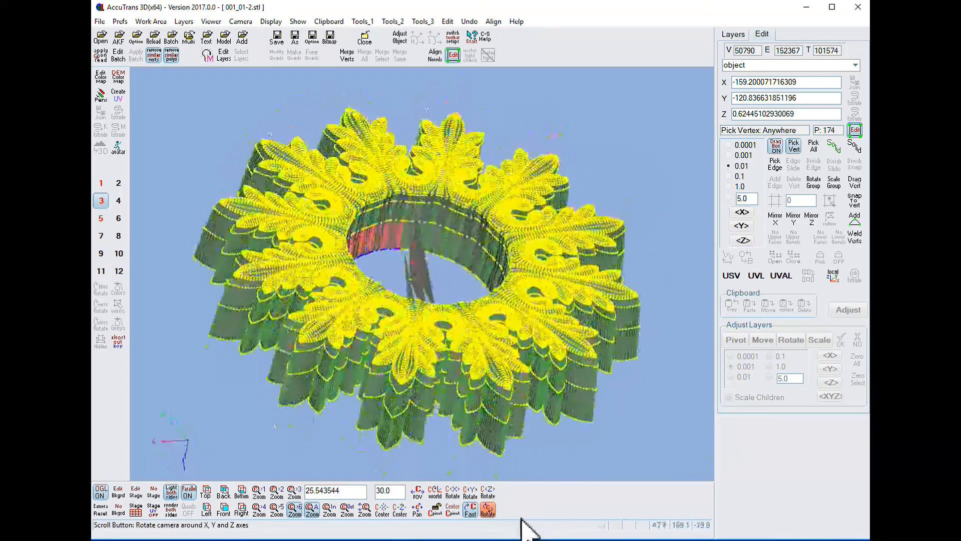
{"action": "left_click", "coordinate": [488, 510]}
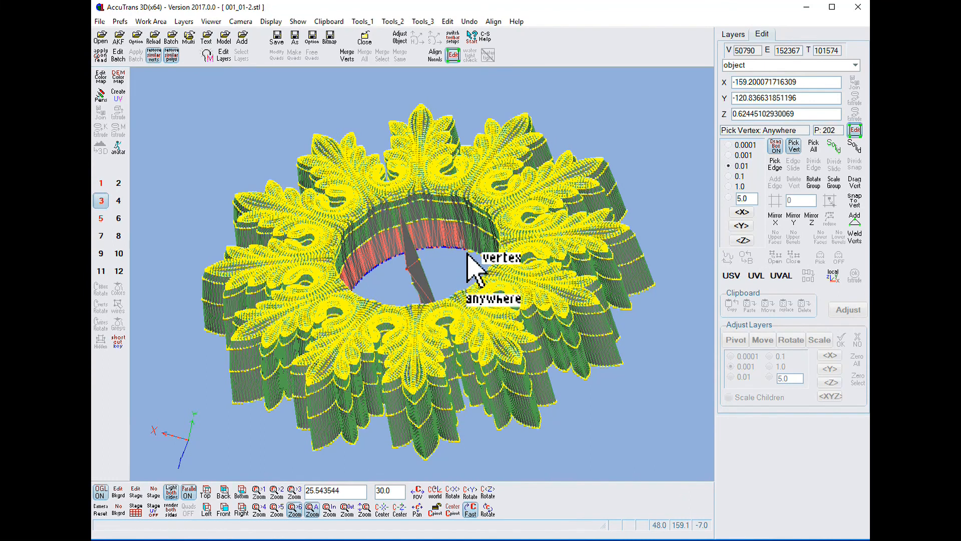
{"action": "left_click", "coordinate": [487, 510]}
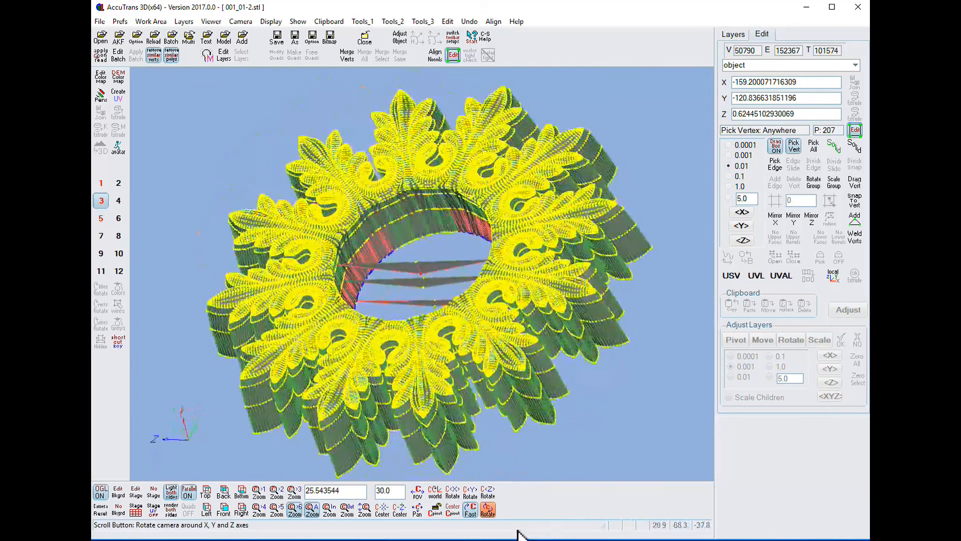
{"action": "left_click", "coordinate": [487, 509]}
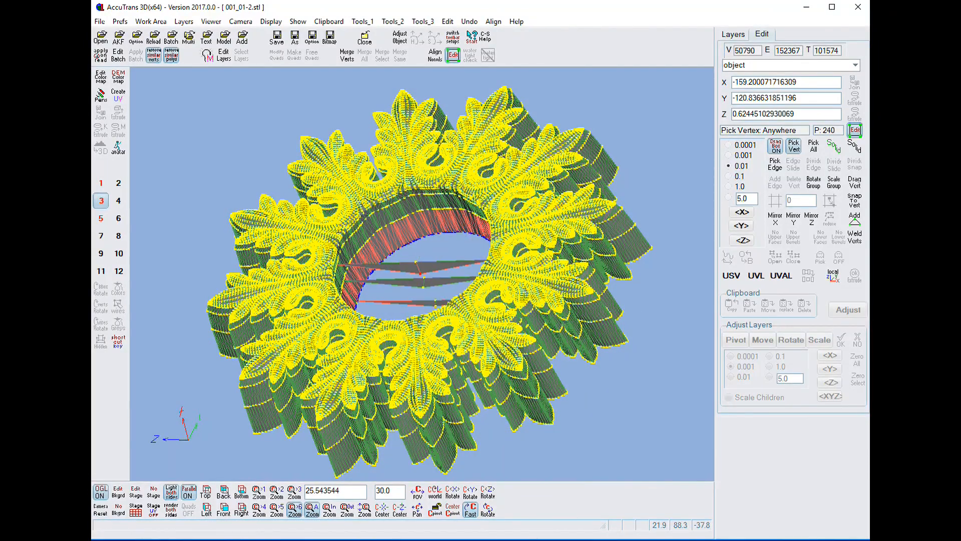
Turn off the parallel view, shrink the selected hole rim inward on all three axes with Scale Group and accept it.
{"action": "left_click", "coordinate": [192, 498]}
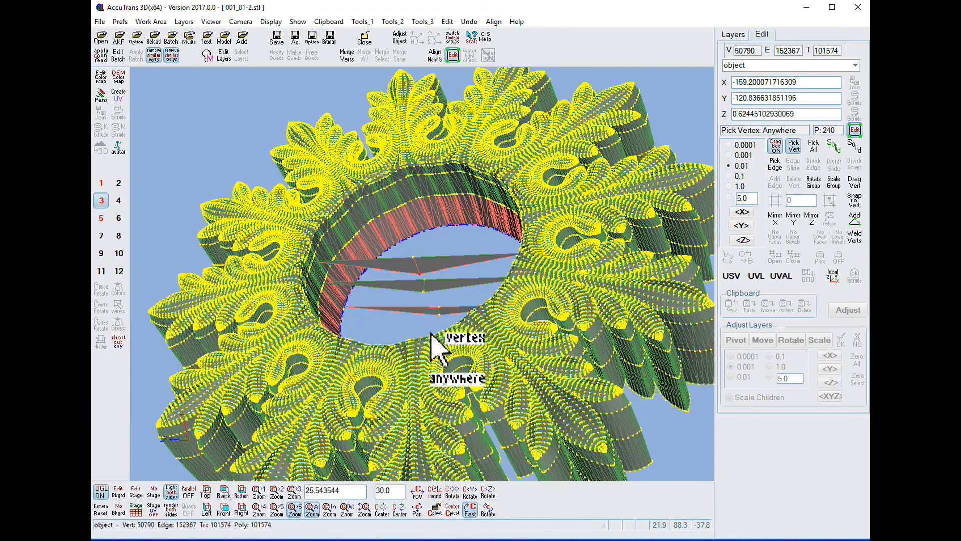
{"action": "scroll", "coordinate": [448, 310], "scroll_direction": "down", "scroll_amount": 3}
{"action": "left_click", "coordinate": [488, 510]}
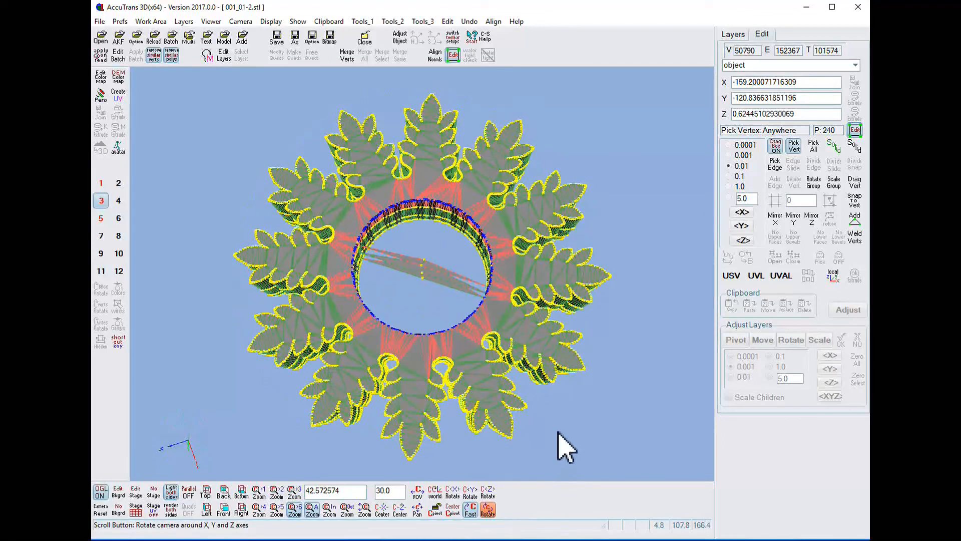
{"action": "left_click", "coordinate": [488, 510]}
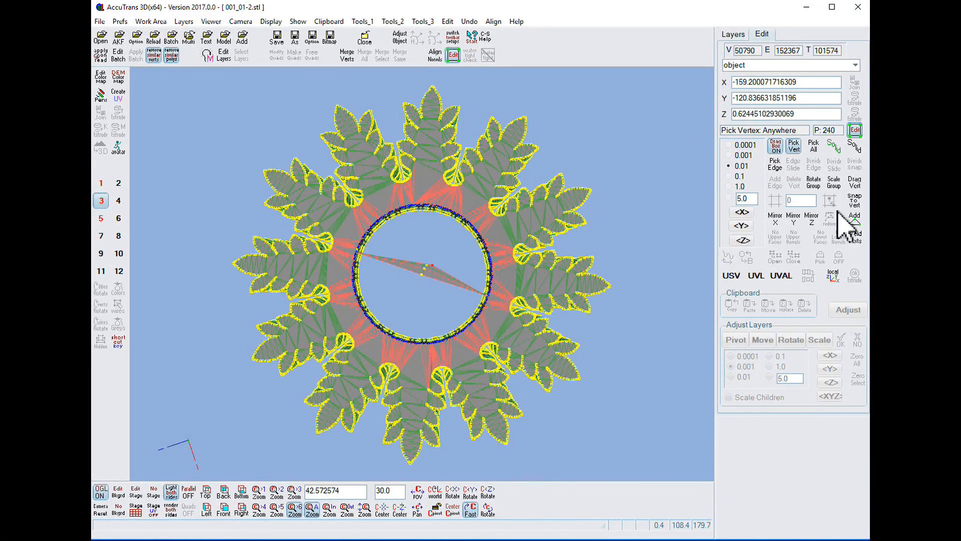
{"action": "left_click", "coordinate": [834, 184]}
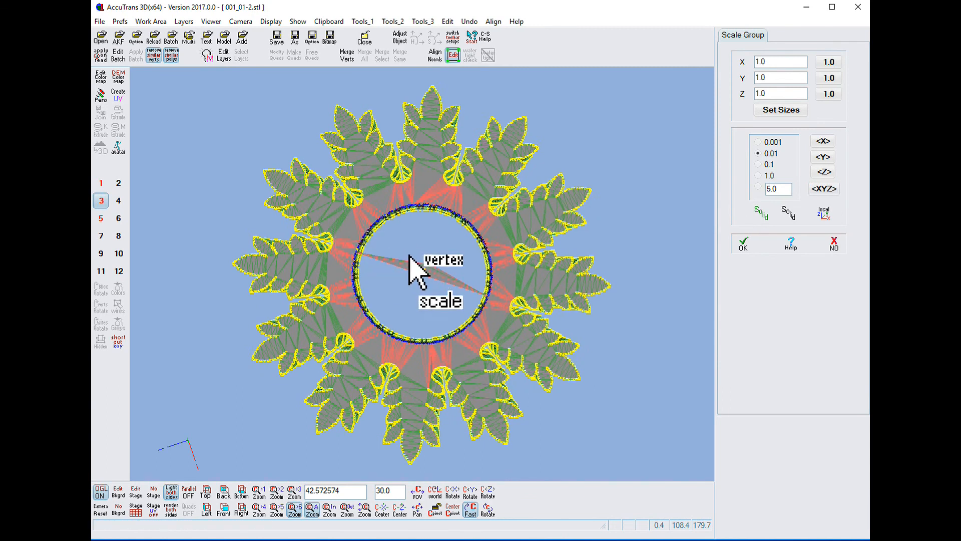
{"action": "mouse_move", "coordinate": [826, 192]}
{"action": "left_mouse_down"}
{"action": "mouse_move", "coordinate": [784, 173]}
{"action": "mouse_move", "coordinate": [822, 193]}
{"action": "left_mouse_up"}
{"action": "left_click", "coordinate": [745, 245]}
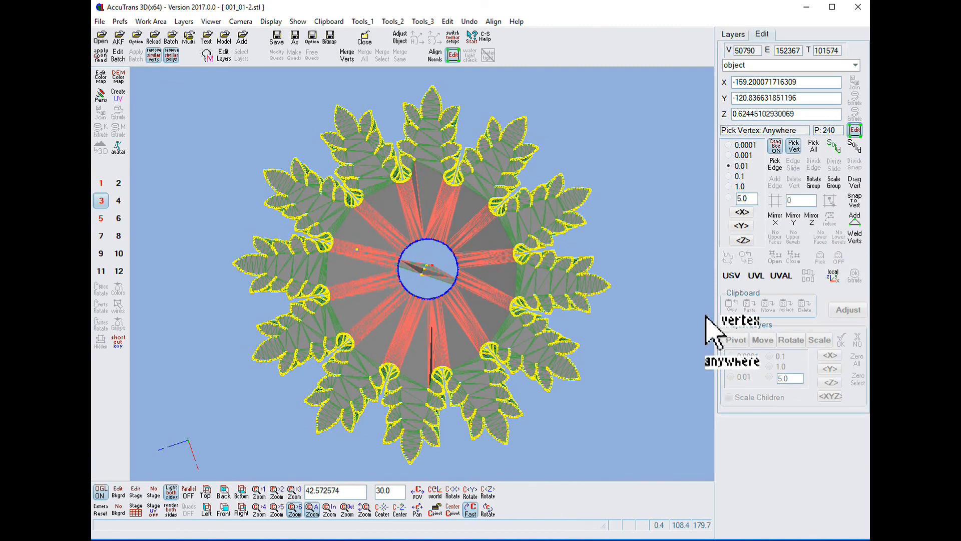
Leave vertex editing and examine the narrowed central hole on the shaded ornament.
{"action": "left_click", "coordinate": [488, 511]}
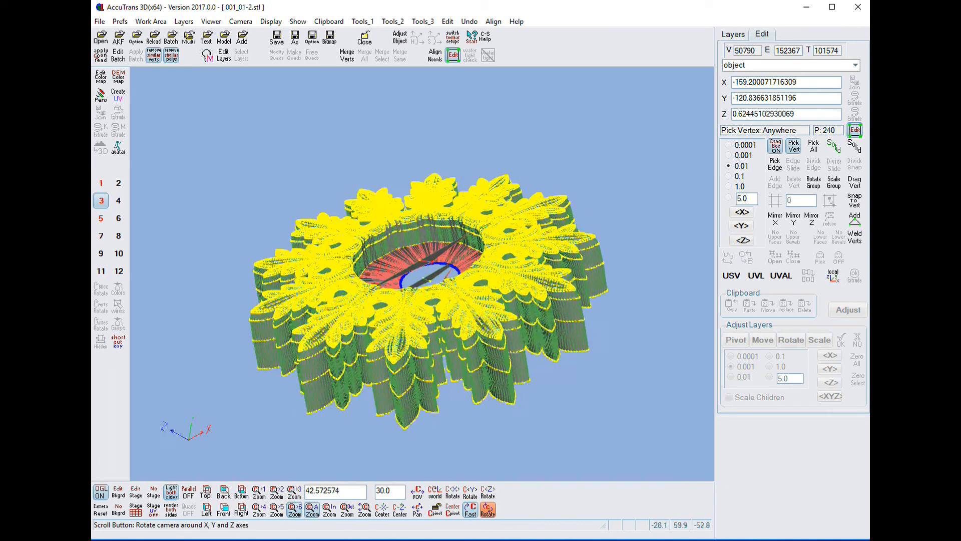
{"action": "left_click", "coordinate": [856, 131]}
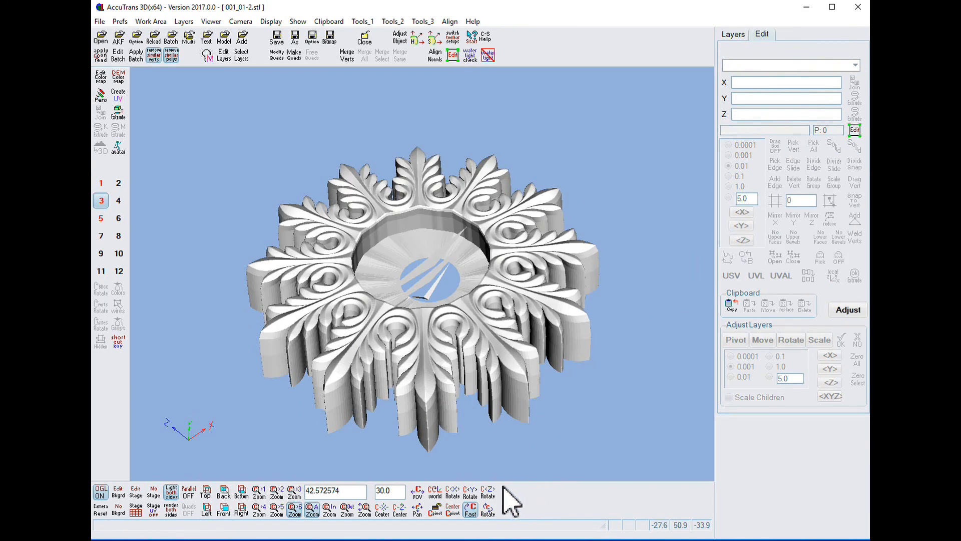
{"action": "left_click_drag", "start_coordinate": [486, 514], "coordinate": [492, 527]}
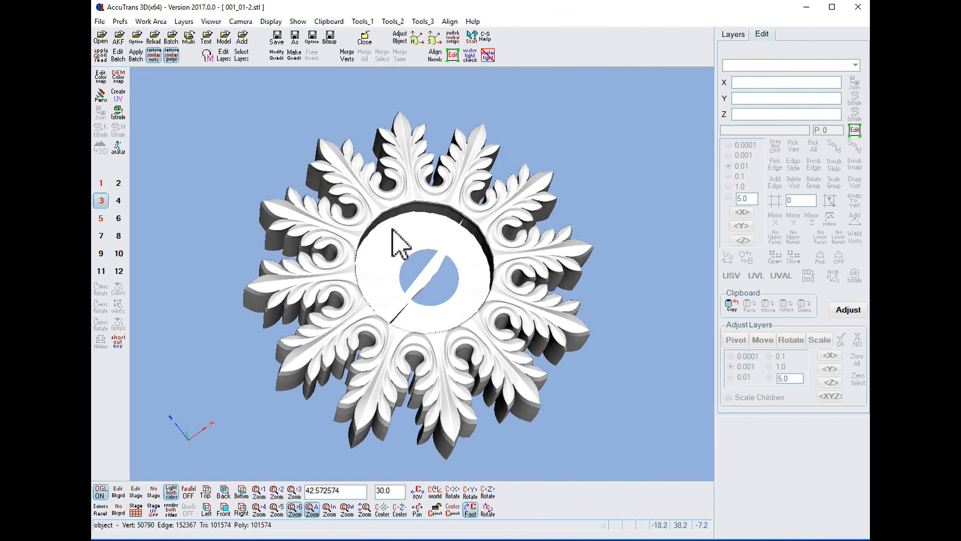
Delete the stray triangles crossing the central hole with Triangle Delete and accept the deletion.
{"action": "left_click", "coordinate": [356, 22]}
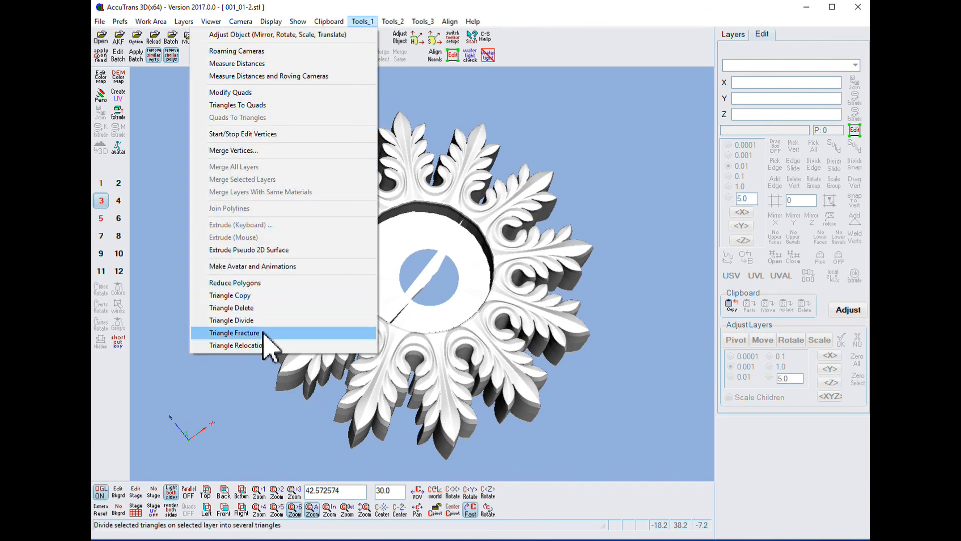
{"action": "left_click", "coordinate": [250, 307]}
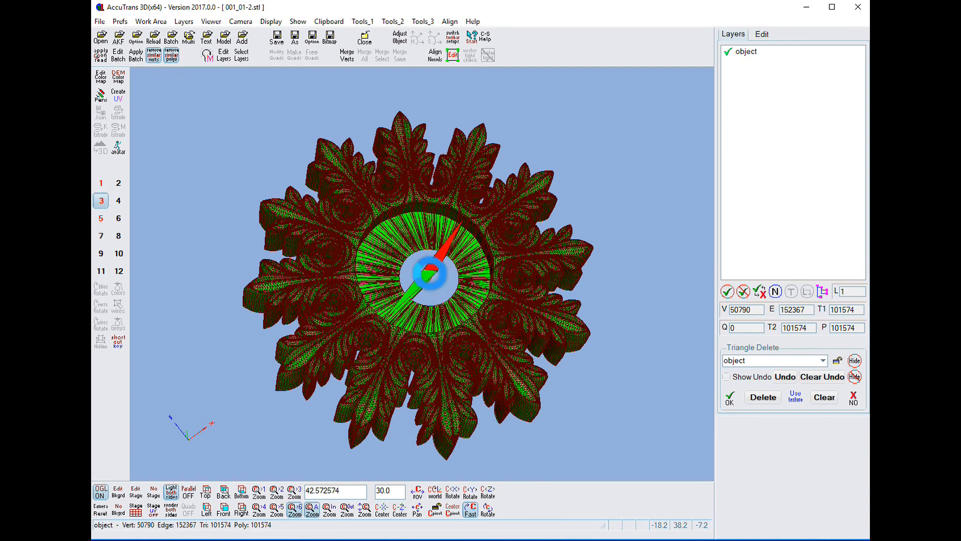
{"action": "left_click", "coordinate": [770, 400]}
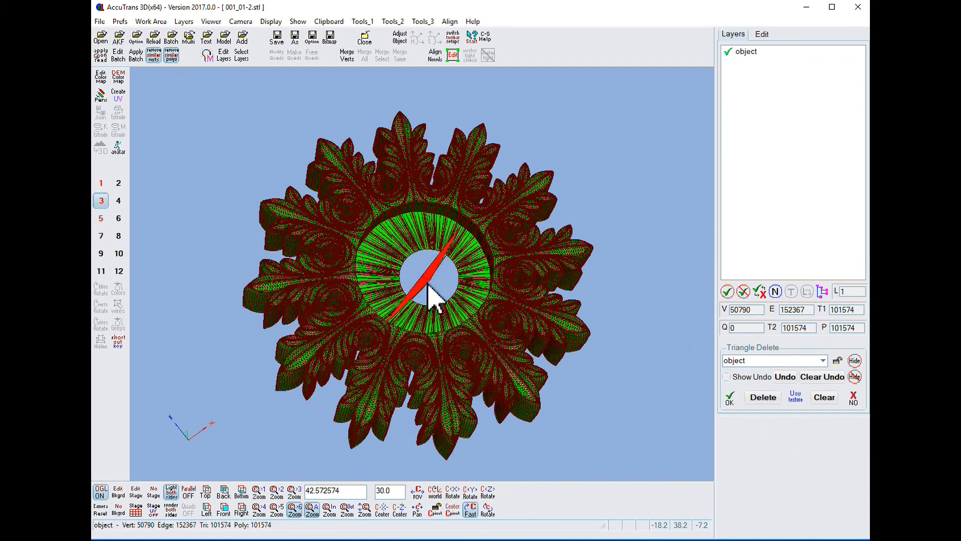
{"action": "left_click", "coordinate": [764, 403]}
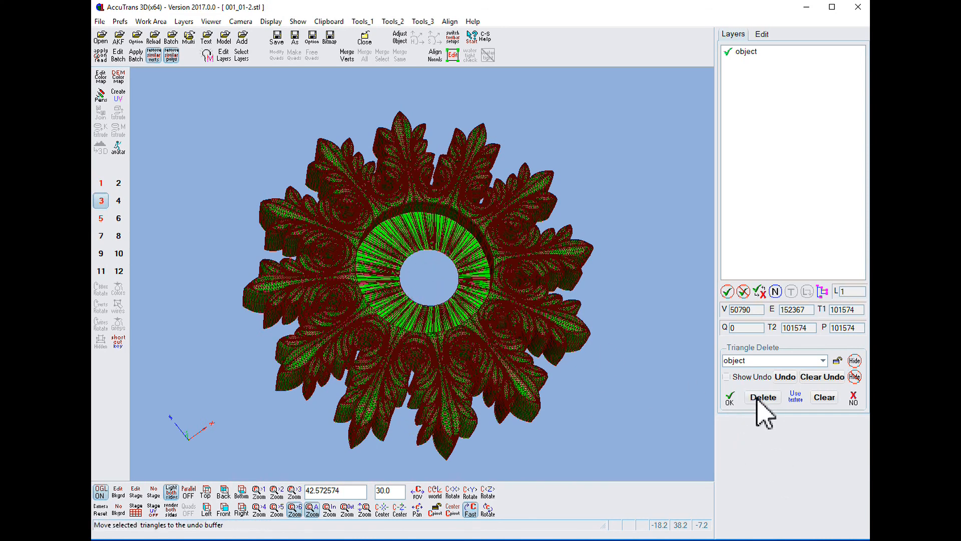
{"action": "left_click", "coordinate": [731, 398]}
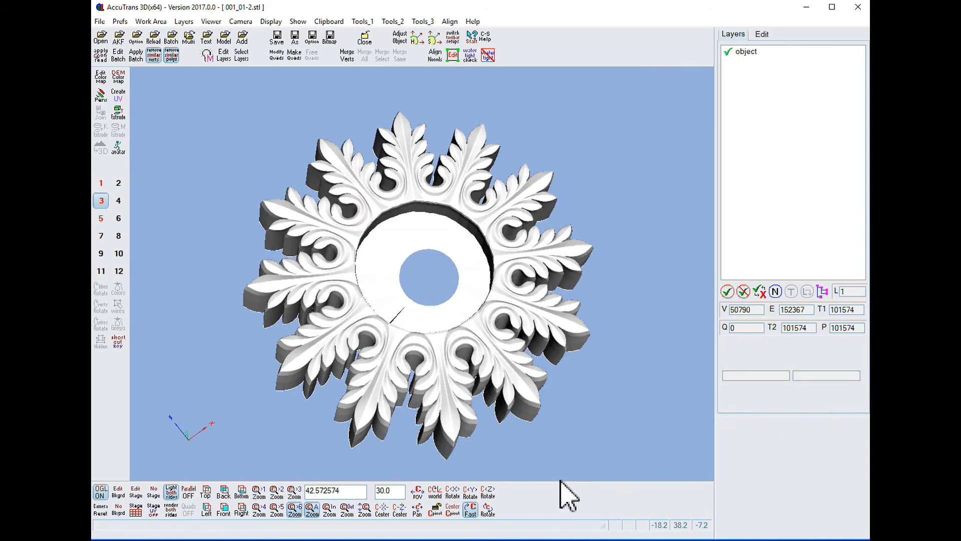
Start vertex editing and pick the stray vertex at the outer tip of the thin gap in the ornament's underside.
{"action": "left_click_drag", "start_coordinate": [489, 508], "coordinate": [428, 498]}
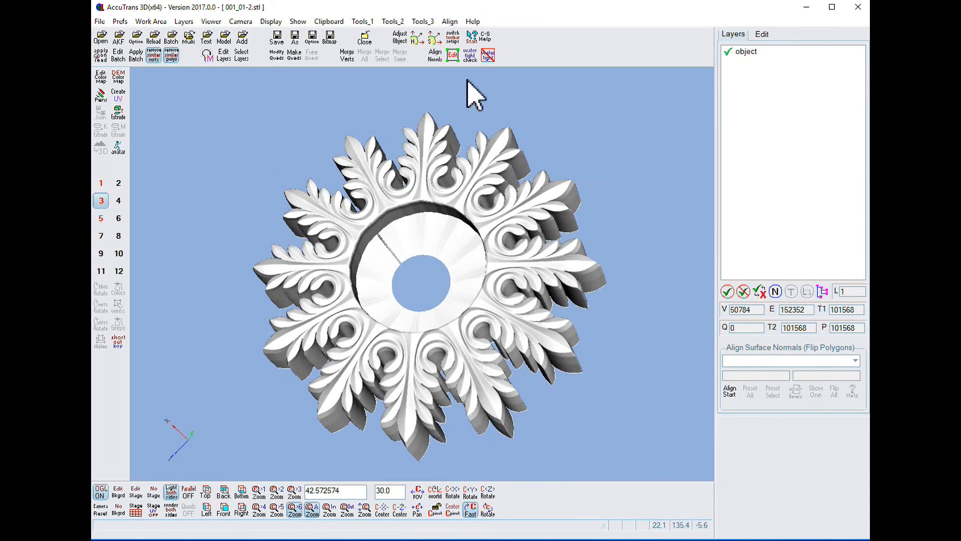
{"action": "left_click_drag", "start_coordinate": [422, 269], "coordinate": [489, 209]}
{"action": "scroll", "coordinate": [365, 258], "scroll_direction": "up", "scroll_amount": 3}
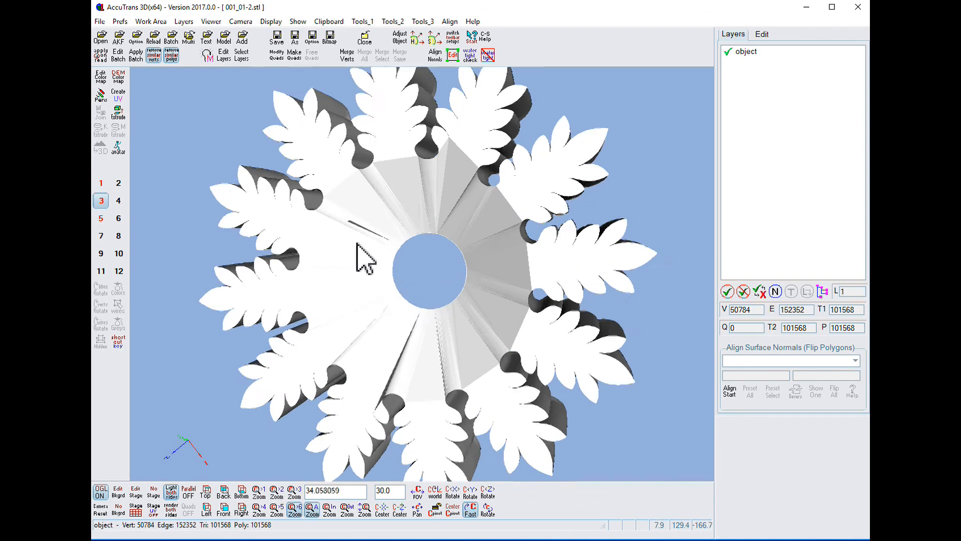
{"action": "left_click", "coordinate": [453, 55]}
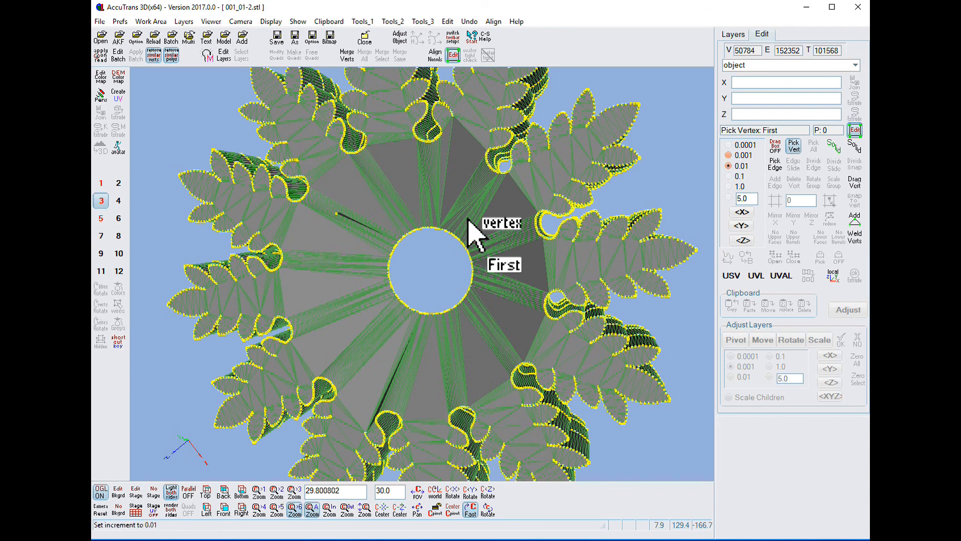
{"action": "left_click", "coordinate": [337, 215]}
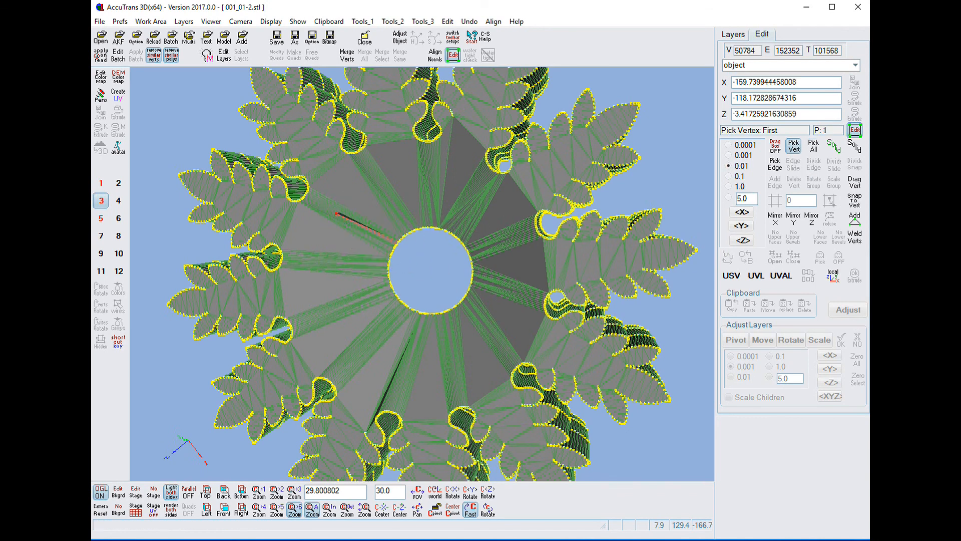
{"action": "scroll", "coordinate": [408, 242], "scroll_direction": "up", "scroll_amount": 4}
{"action": "scroll", "coordinate": [408, 242], "scroll_direction": "up", "scroll_amount": 2}
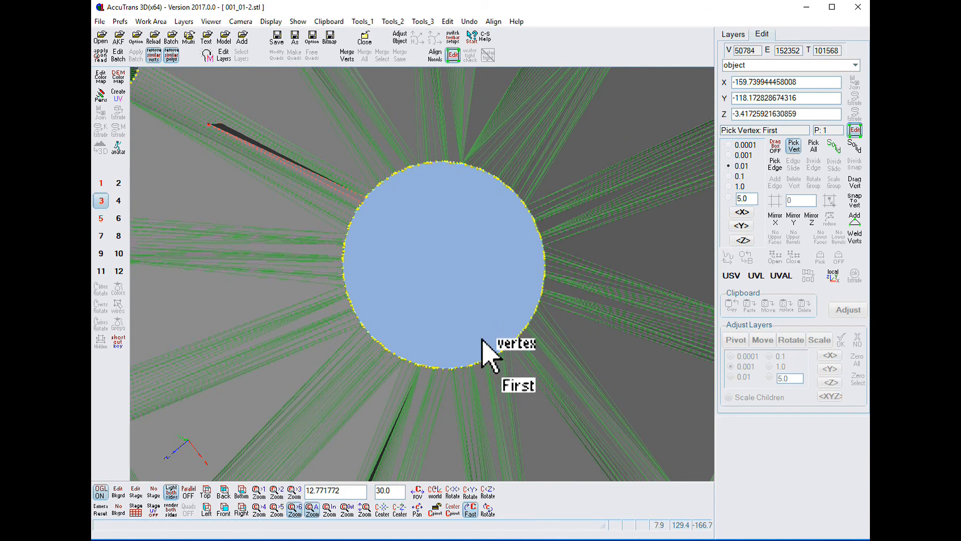
Close the gap by snapping the picked vertex to a vertex on the hole's rim with Snap To Vertex, and finish vertex editing.
{"action": "mouse_move", "coordinate": [487, 509]}
{"action": "left_mouse_down"}
{"action": "mouse_move", "coordinate": [506, 490]}
{"action": "mouse_move", "coordinate": [519, 518]}
{"action": "mouse_move", "coordinate": [488, 521]}
{"action": "left_mouse_up"}
{"action": "scroll", "coordinate": [305, 246], "scroll_direction": "up", "scroll_amount": 2}
{"action": "scroll", "coordinate": [306, 247], "scroll_direction": "down", "scroll_amount": 1}
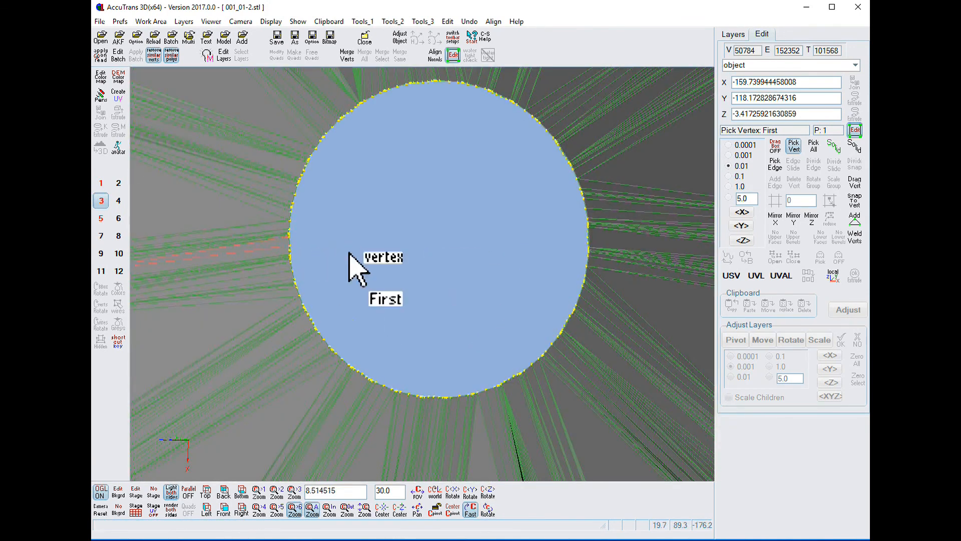
{"action": "left_click", "coordinate": [857, 198]}
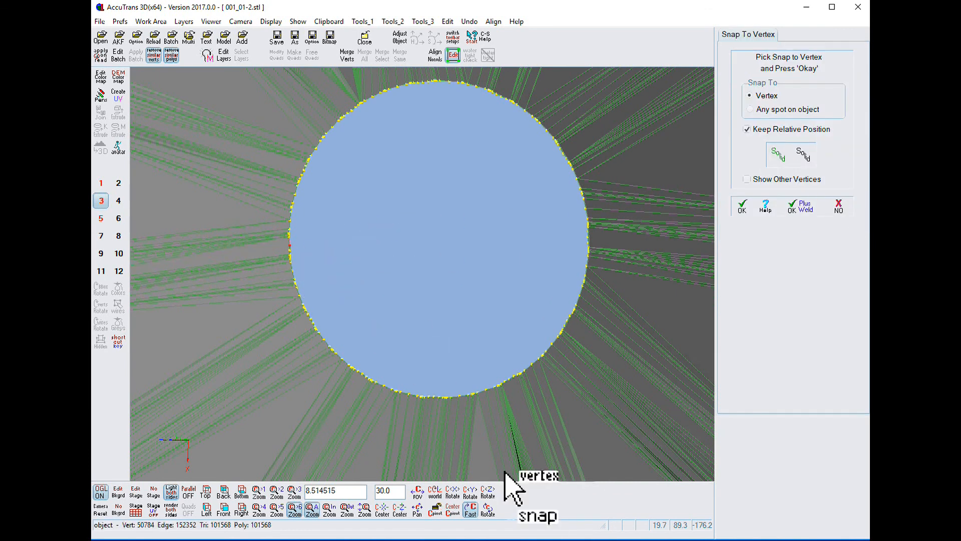
{"action": "scroll", "coordinate": [506, 230], "scroll_direction": "down", "scroll_amount": 5}
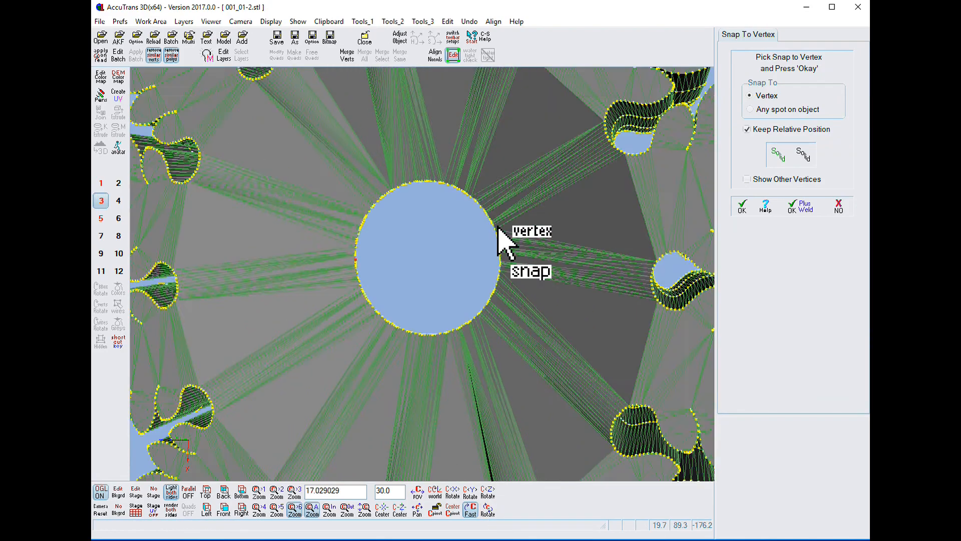
{"action": "left_click", "coordinate": [487, 509]}
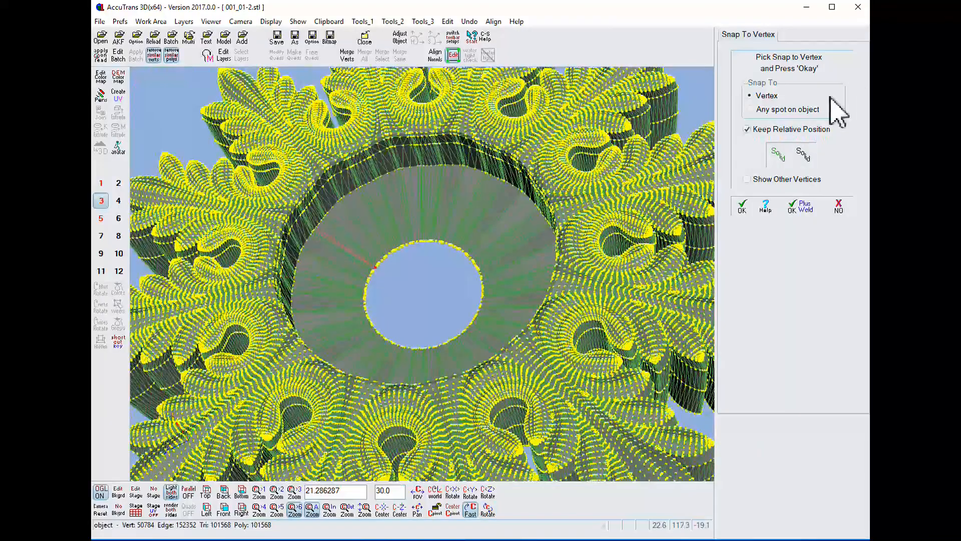
{"action": "left_click", "coordinate": [743, 206]}
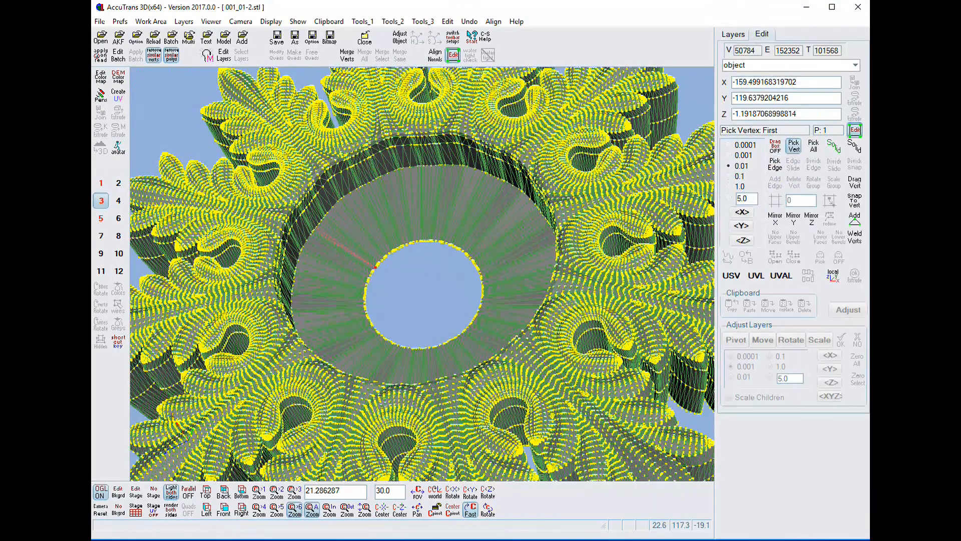
{"action": "left_click", "coordinate": [854, 130]}
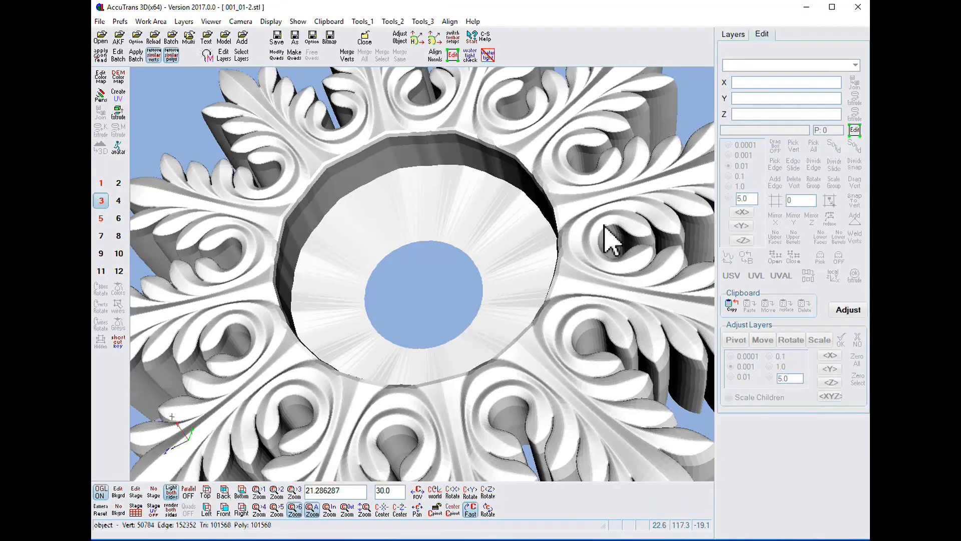
Run the water-tight check on the mesh and examine the reshaped ornament's central hole and sides.
{"action": "left_click", "coordinate": [488, 510]}
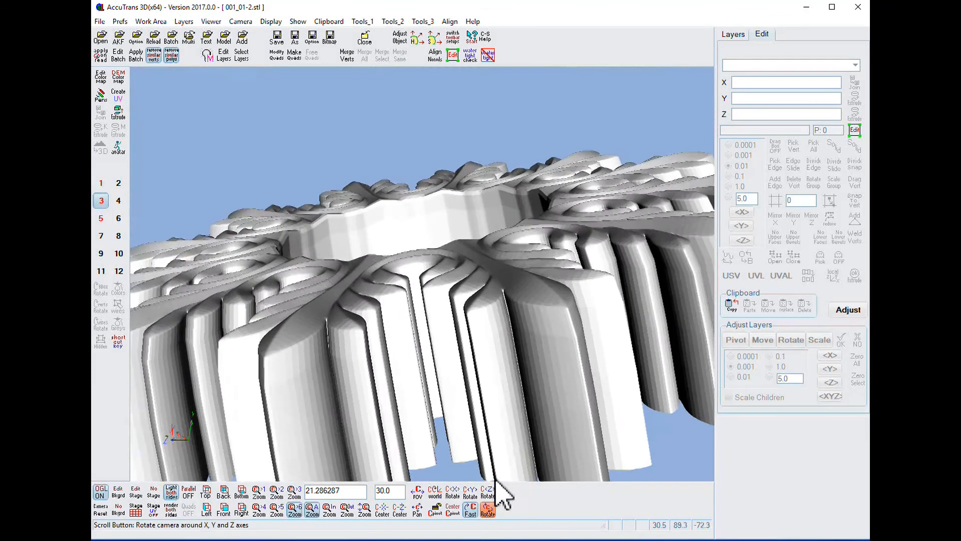
{"action": "left_click_drag", "start_coordinate": [495, 480], "coordinate": [495, 479]}
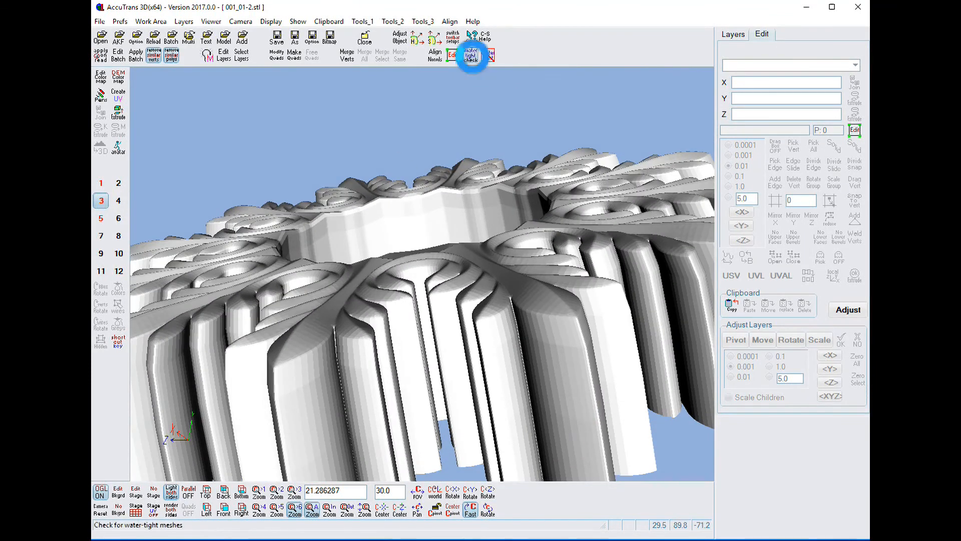
{"action": "left_click", "coordinate": [470, 55]}
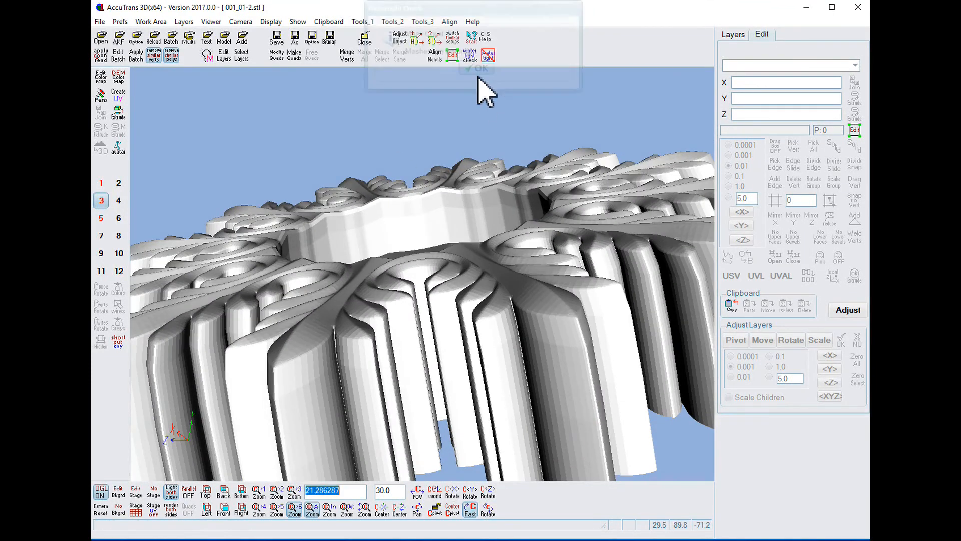
{"action": "left_click", "coordinate": [479, 70]}
{"action": "left_click_drag", "start_coordinate": [493, 518], "coordinate": [464, 532]}
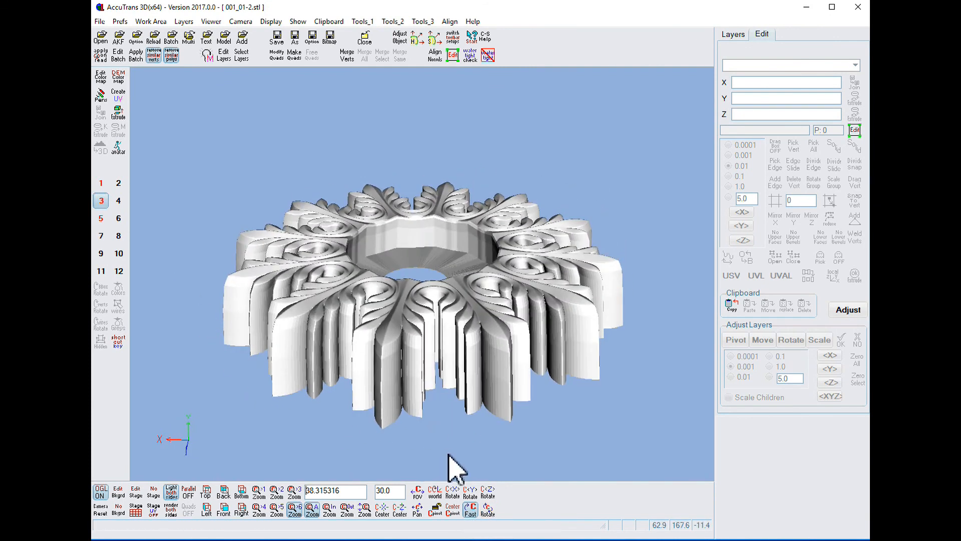
{"action": "left_click_drag", "start_coordinate": [488, 509], "coordinate": [448, 523]}
{"action": "left_click_drag", "start_coordinate": [336, 373], "coordinate": [407, 267]}
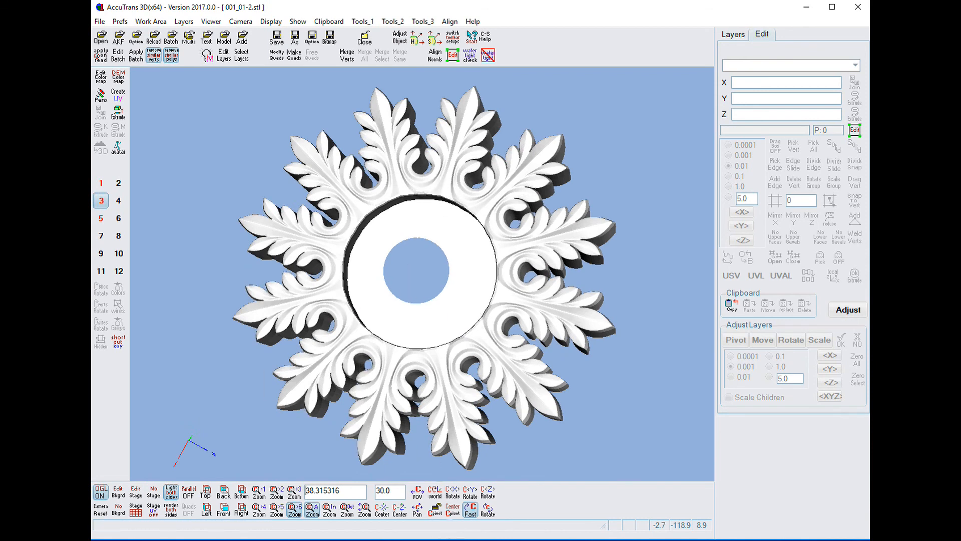
{"action": "left_click_drag", "start_coordinate": [488, 512], "coordinate": [519, 466]}
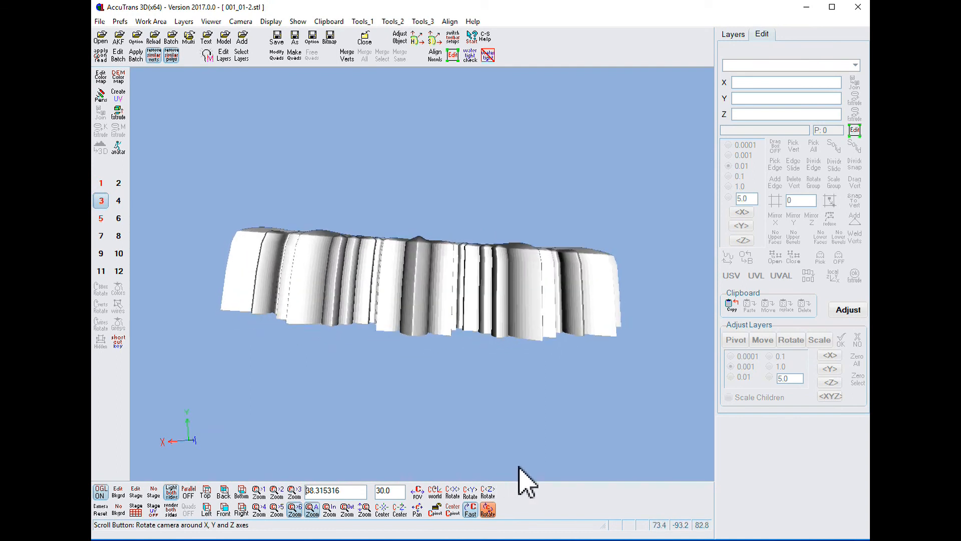